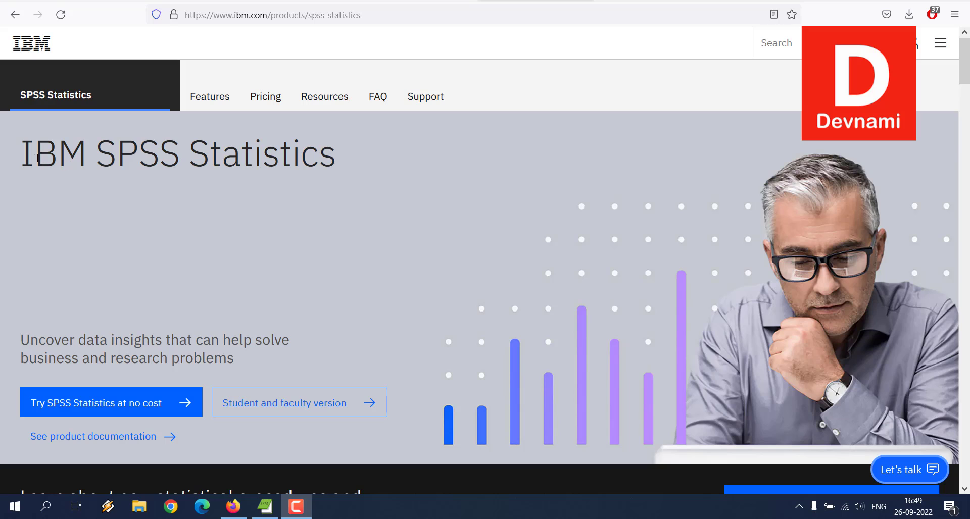
Step: Start the no-cost SPSS Statistics trial from the product page and go to the login for an existing IBM account
drag(30, 151, 238, 154)
click(354, 149)
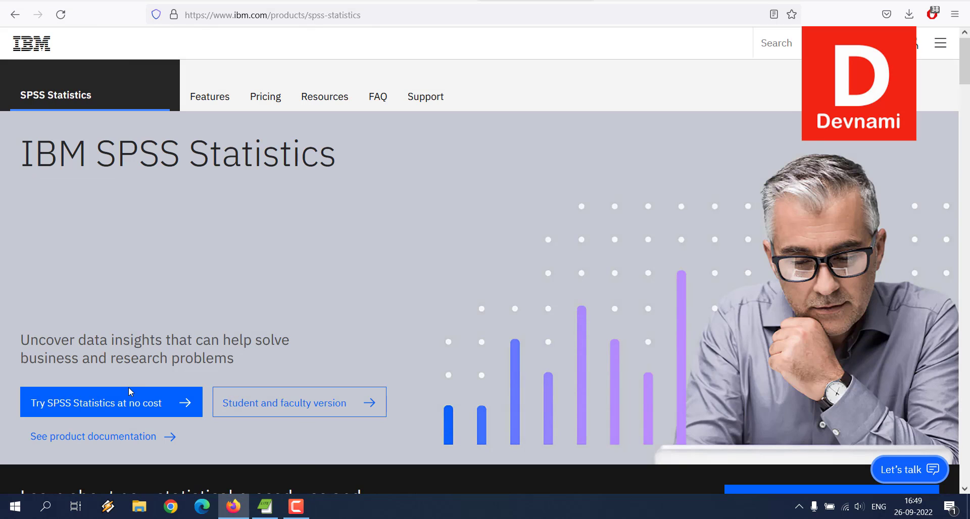
click(125, 405)
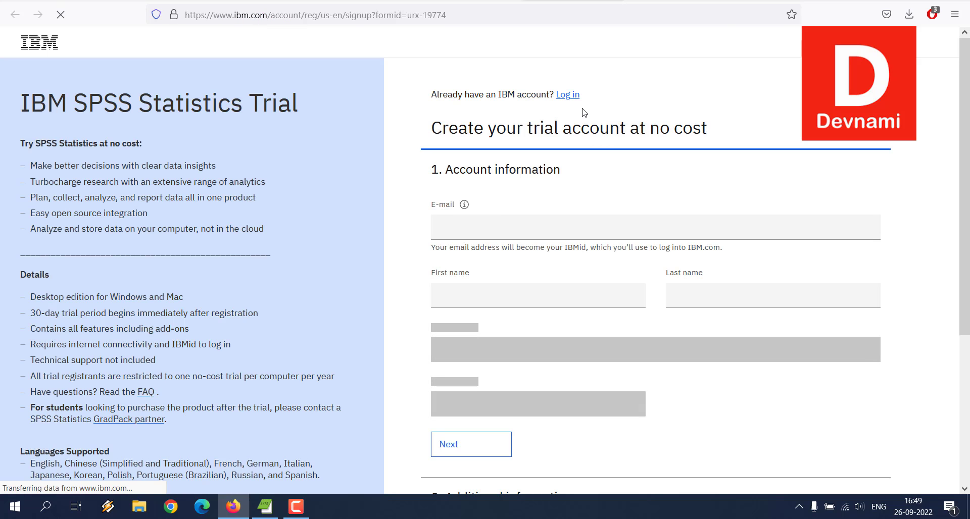
click(567, 94)
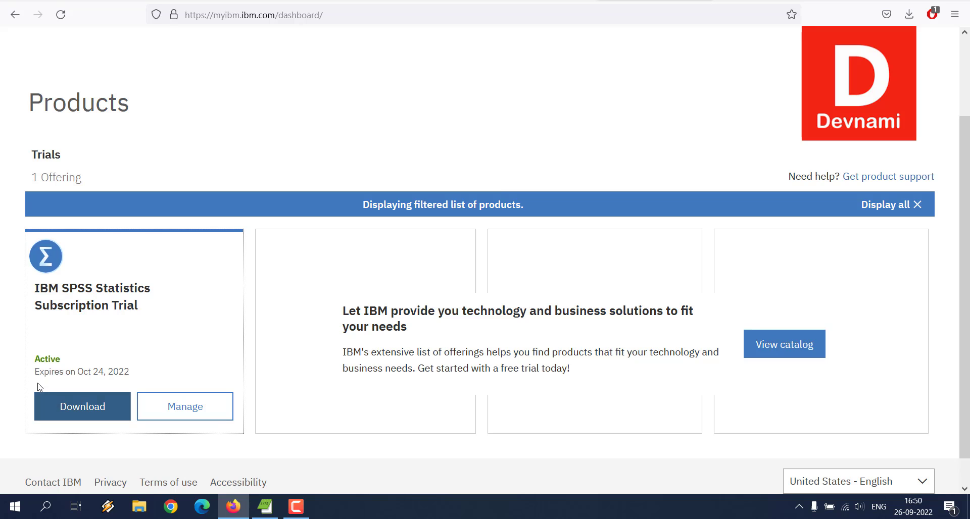
Step: Check the status and expiry date of the IBM SPSS Statistics Subscription Trial on the products dashboard
drag(37, 373, 133, 375)
mouse_move(134, 375)
mouse_down()
mouse_move(35, 358)
mouse_move(132, 372)
mouse_up()
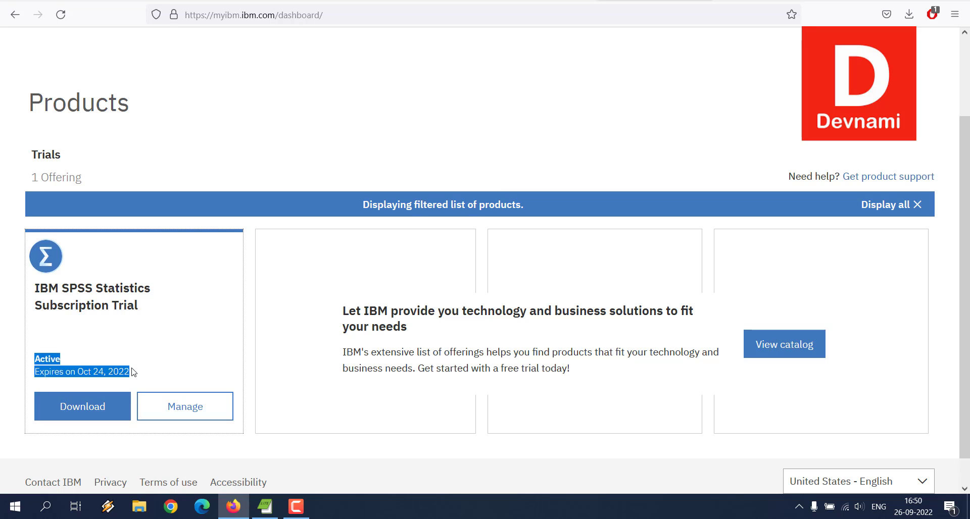
click(133, 373)
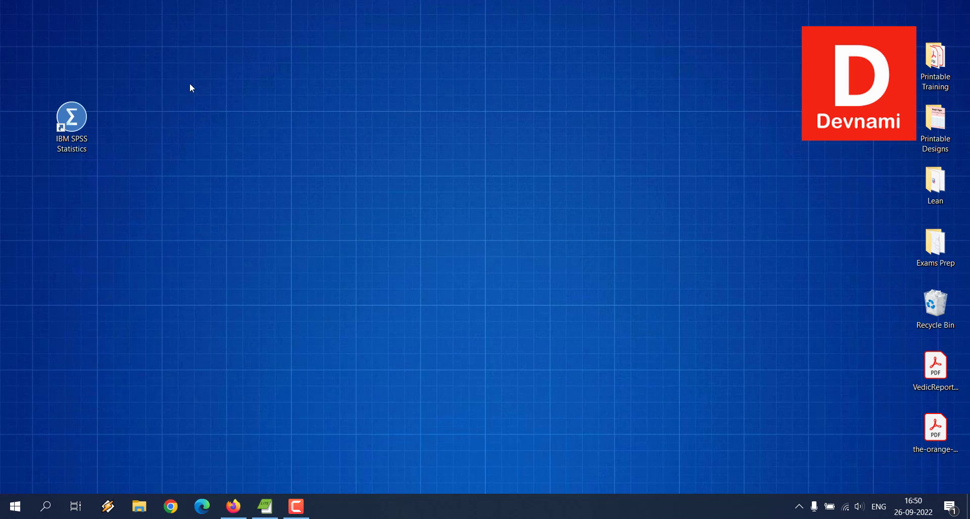
Step: Launch IBM SPSS Statistics from the desktop, view the recent files and restore points, and dismiss the welcome dialog
double_click(75, 120)
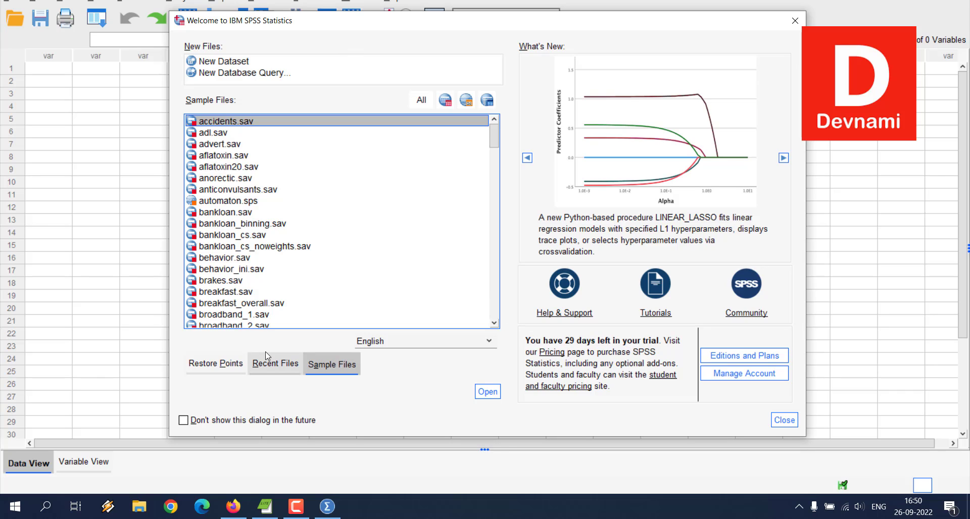
click(267, 368)
click(226, 370)
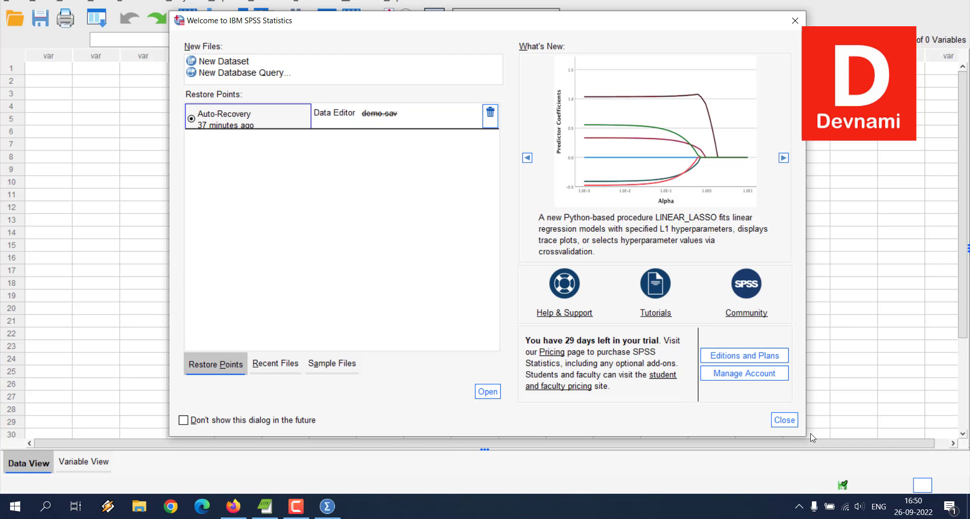
click(793, 425)
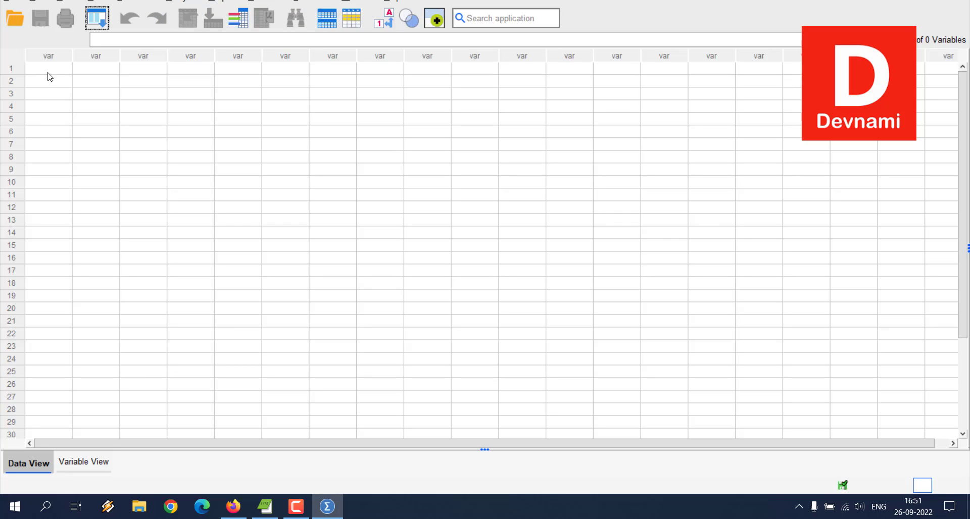
Step: Start opening a data file and browse to the Files folder on the Data (D:) drive
click(17, 2)
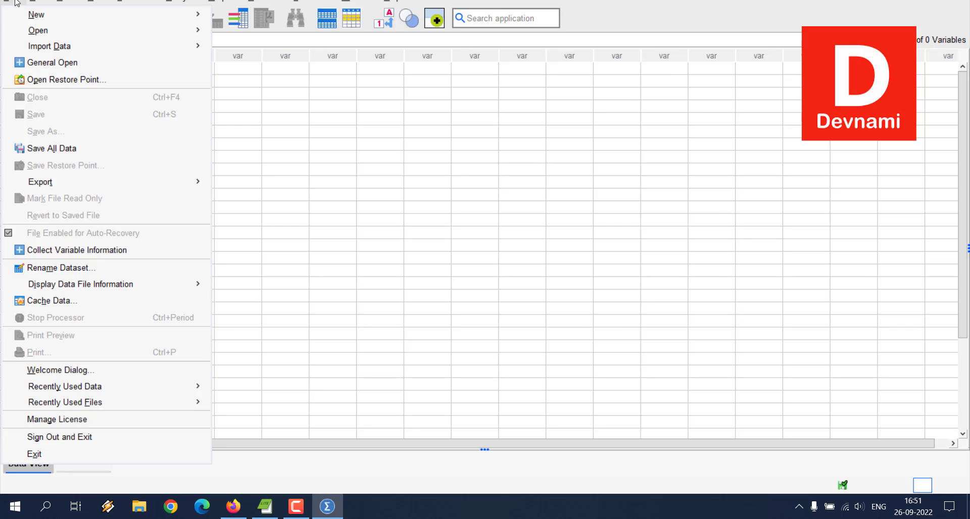
mouse_move(28, 32)
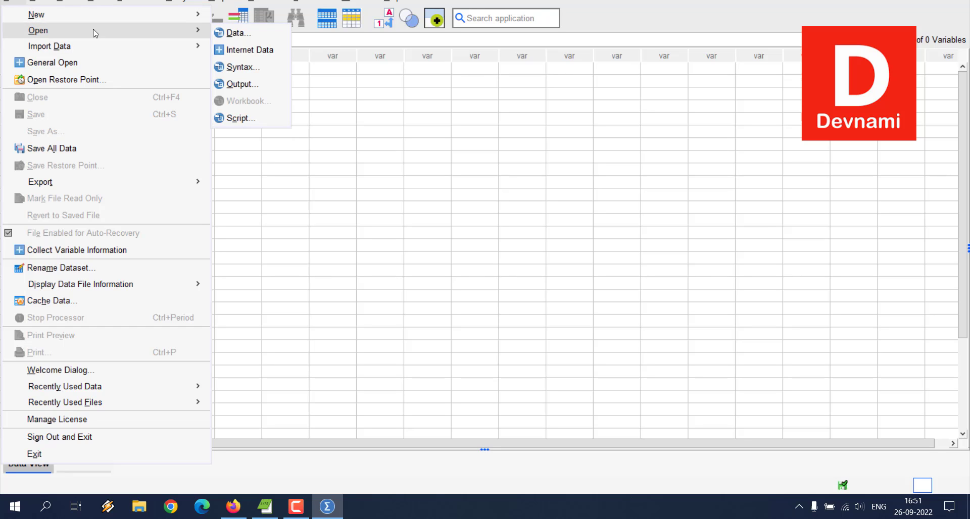
click(232, 33)
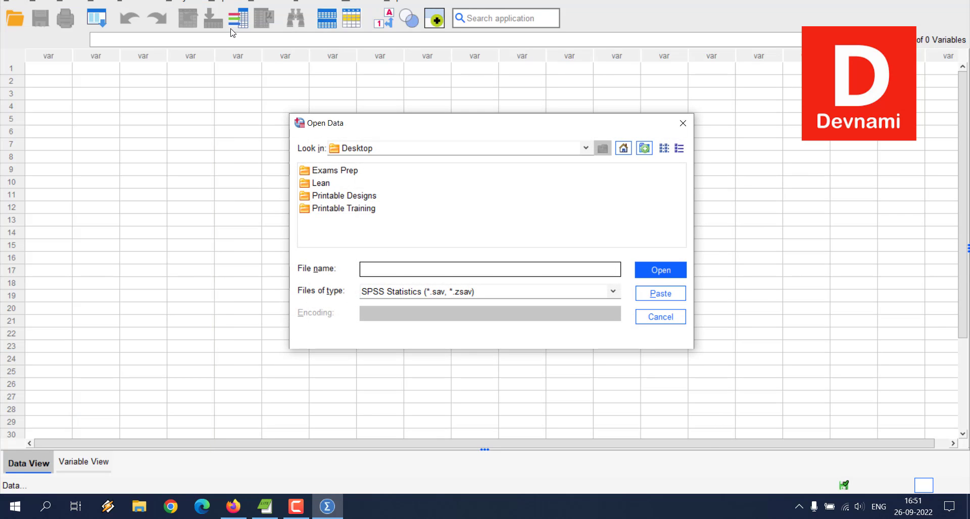
click(376, 151)
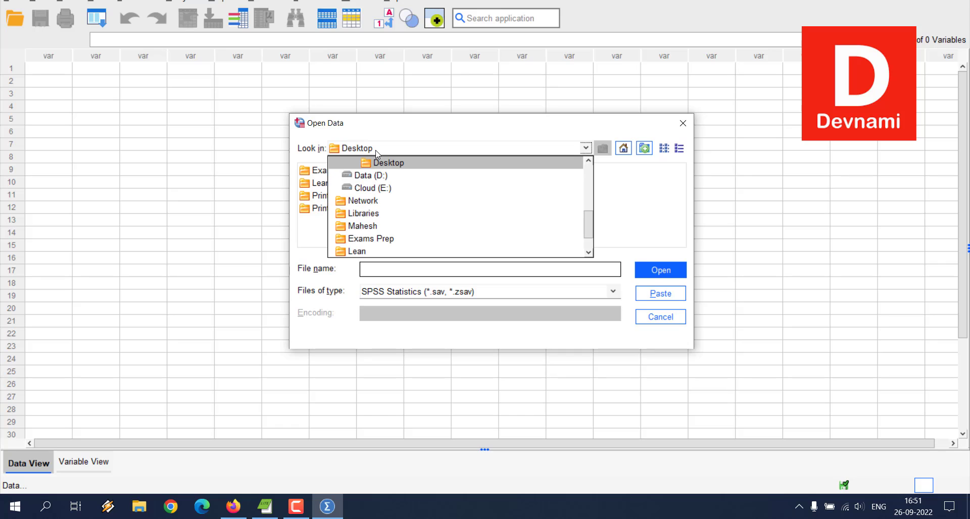
click(372, 176)
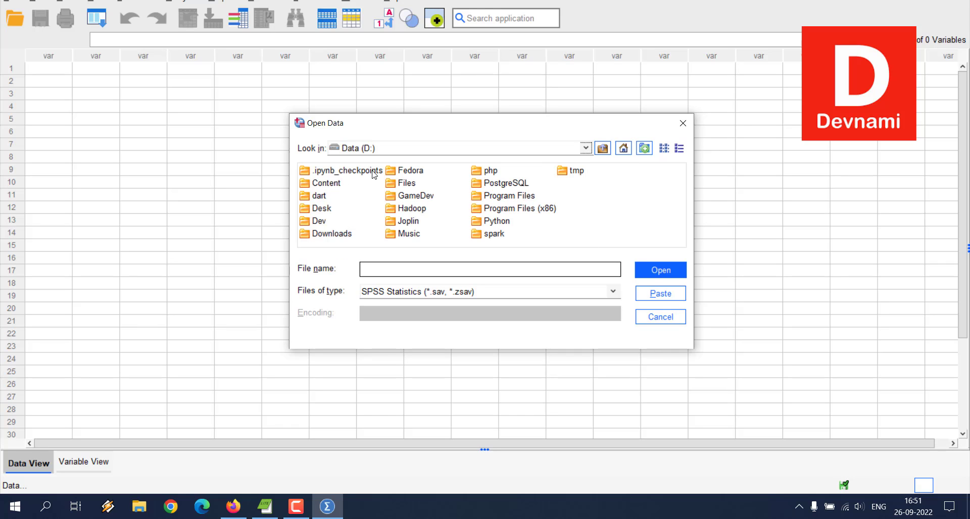
double_click(408, 185)
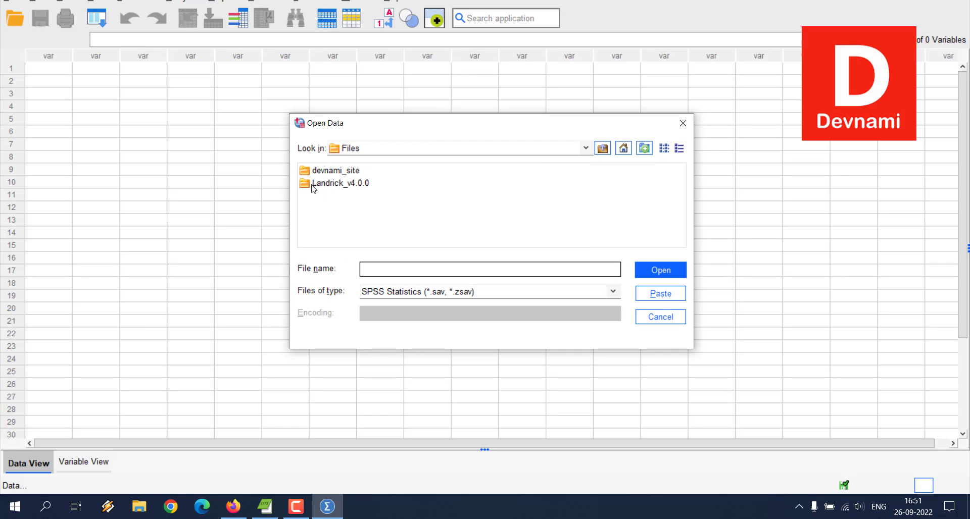
Step: Limit the file list to Excel files and open EPL.xlsx
click(439, 295)
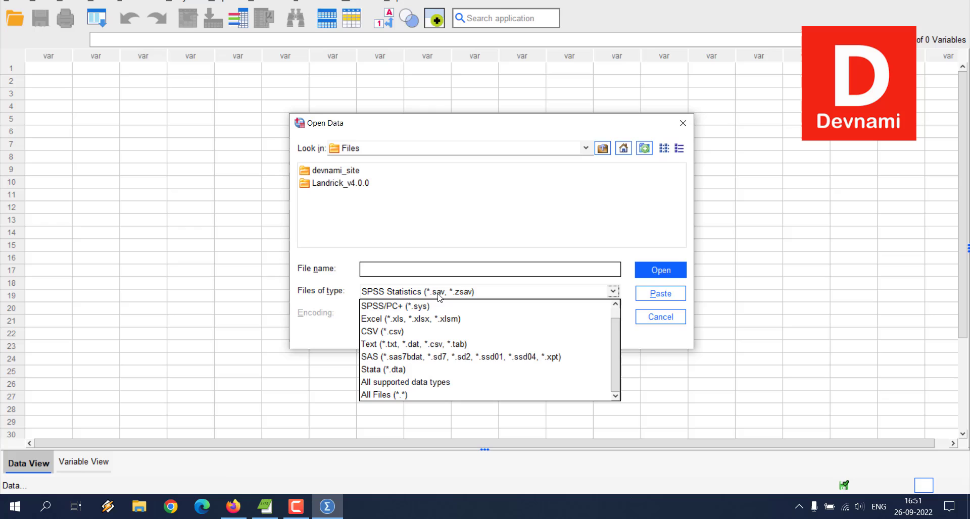
click(408, 319)
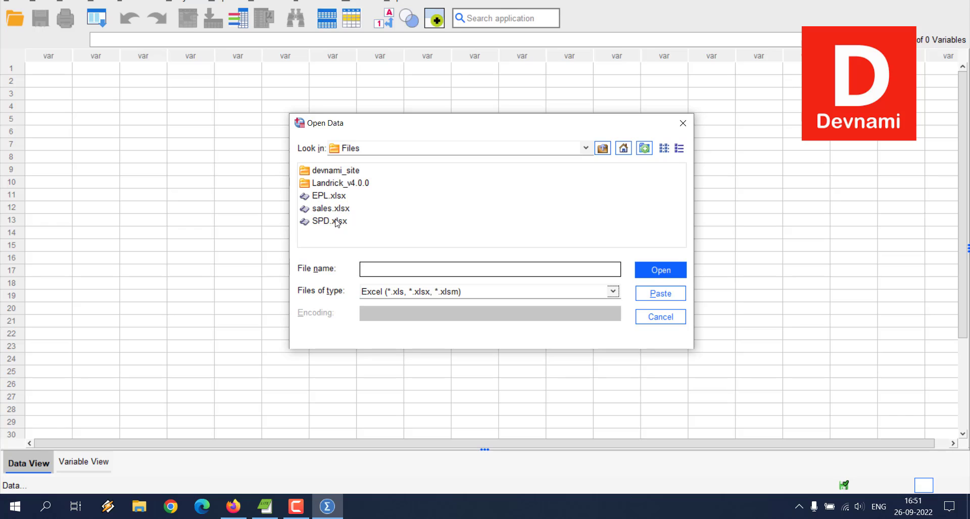
click(322, 198)
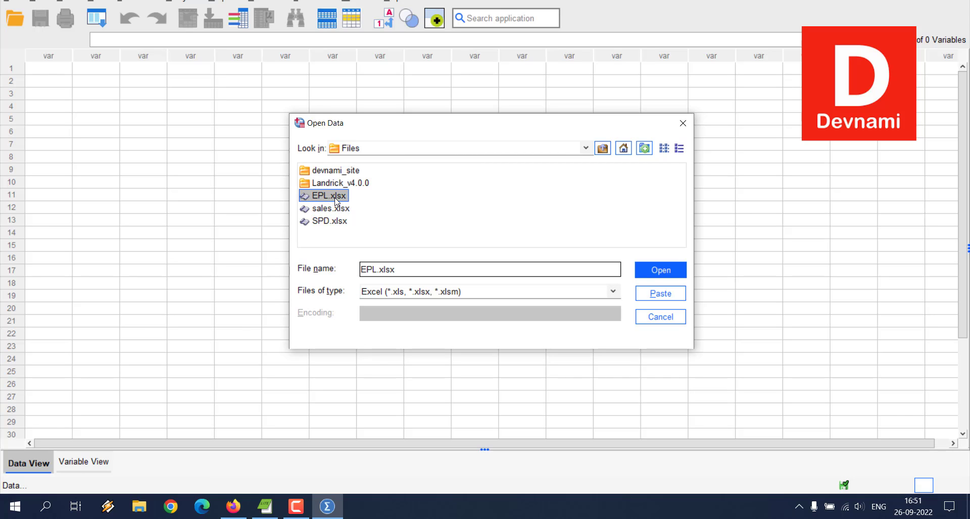
click(646, 272)
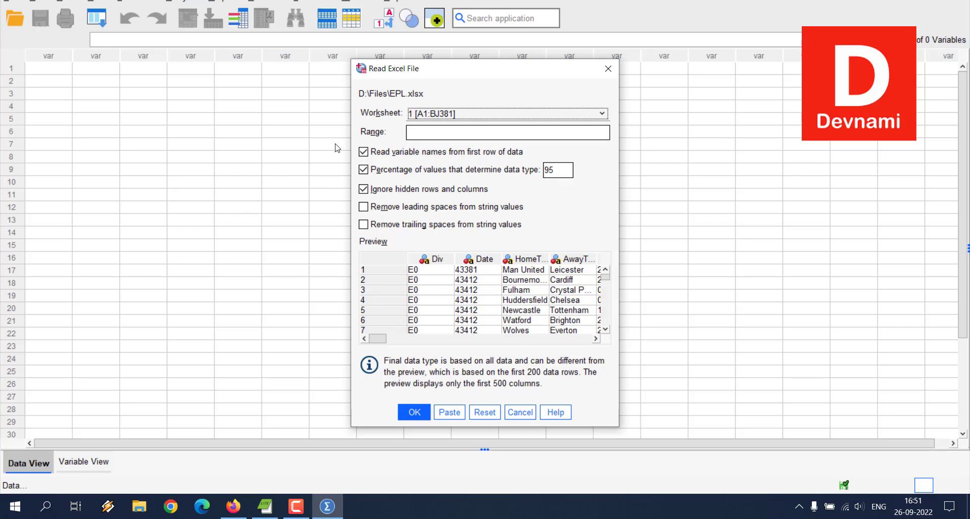
Step: Import worksheet 1 of EPL.xlsx with the variable names read from the first row of data
click(457, 116)
click(459, 116)
mouse_move(379, 338)
mouse_down()
mouse_move(595, 342)
mouse_move(377, 338)
mouse_up()
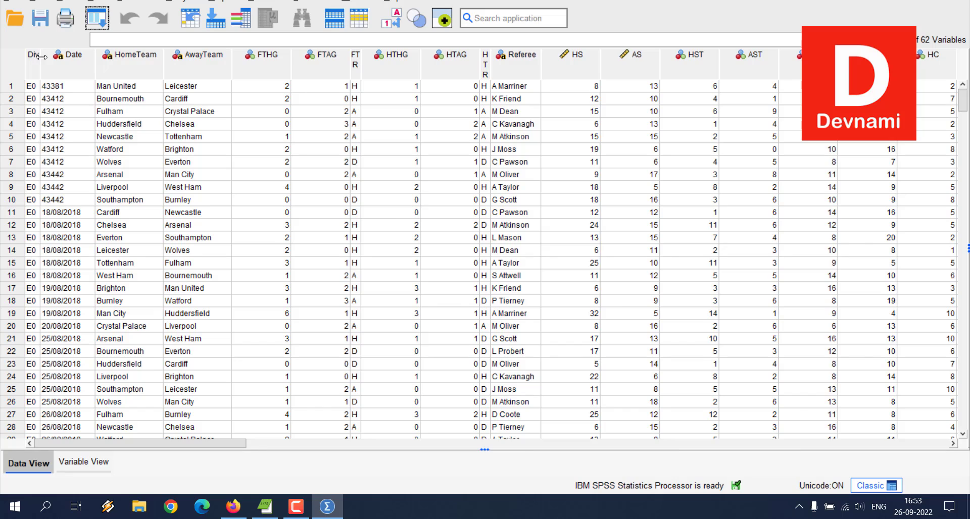
Step: Widen the Div column and look through the imported match records
drag(41, 57, 66, 57)
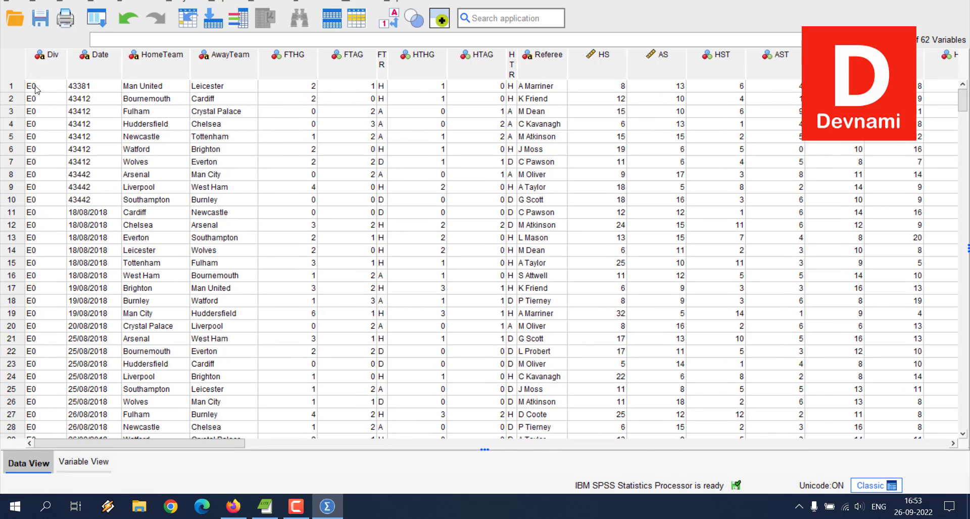
scroll(88, 265, down, 20)
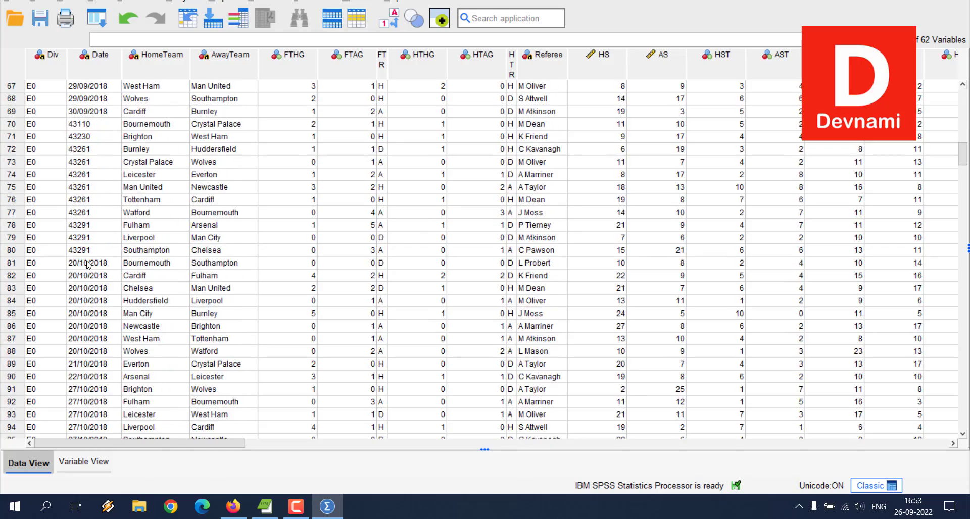
scroll(88, 265, up, 20)
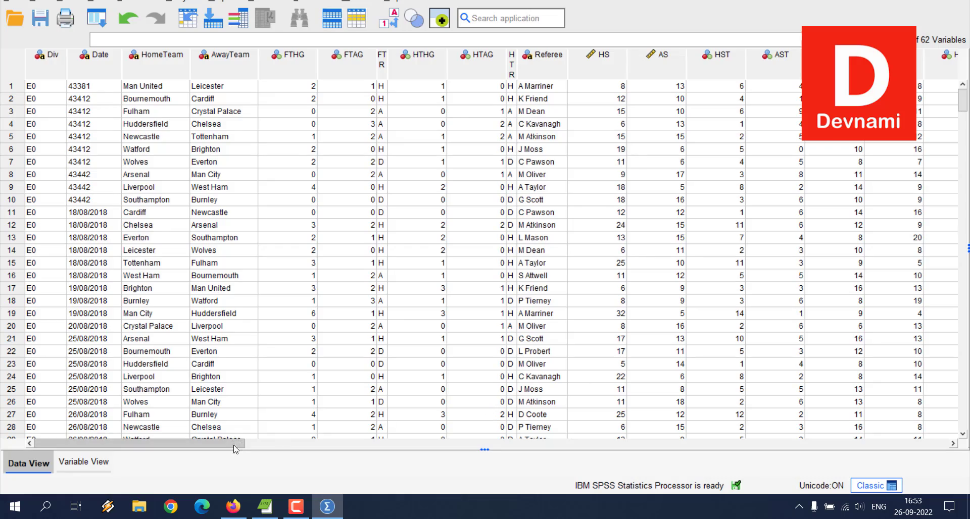
drag(234, 449, 98, 475)
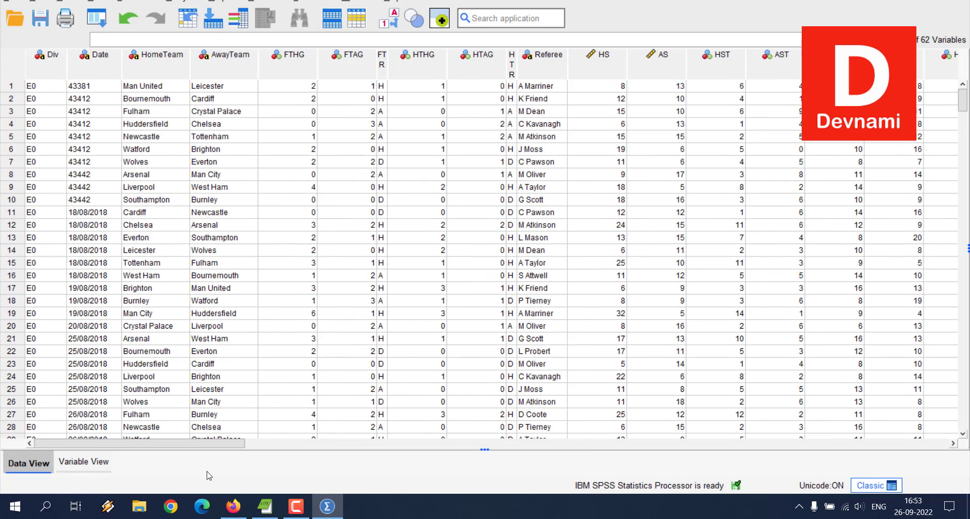
Step: Examine the variable definitions of the whole dataset in Variable View
click(99, 465)
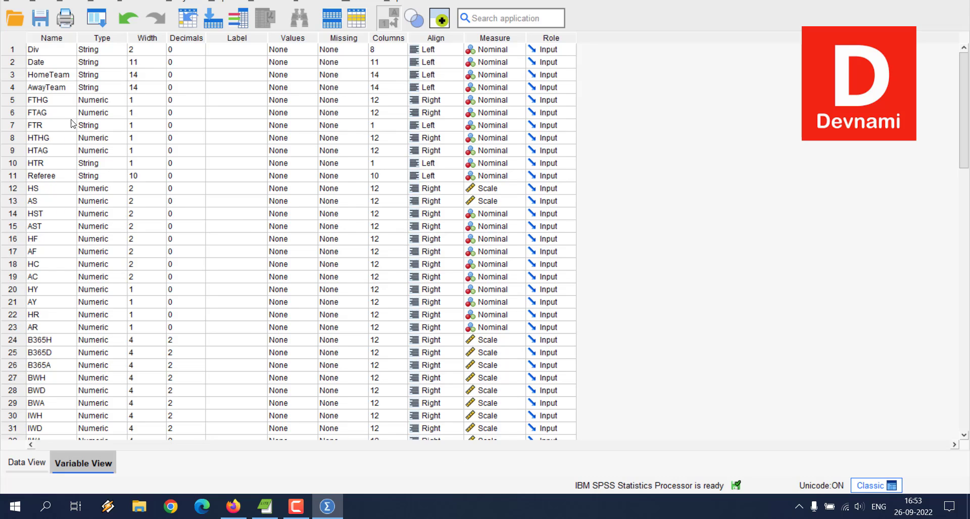
scroll(71, 320, down, 12)
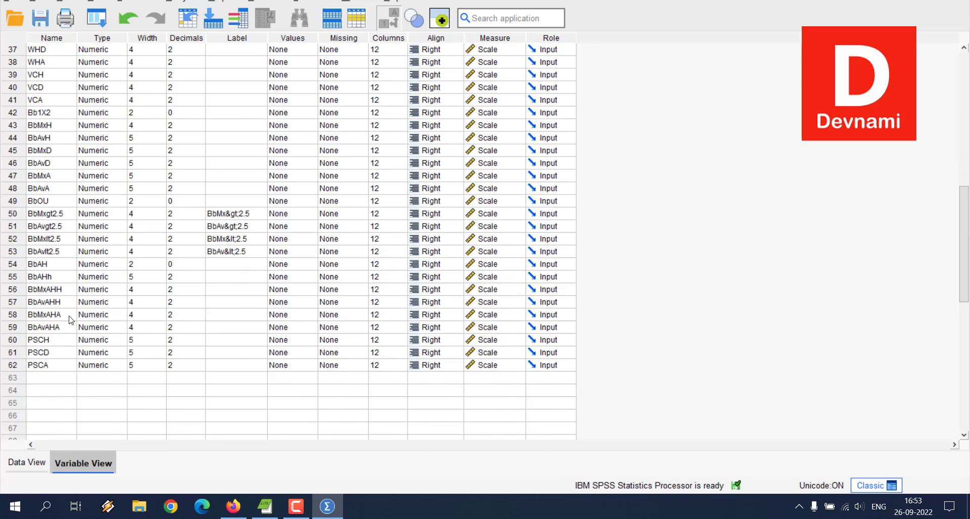
scroll(71, 320, up, 12)
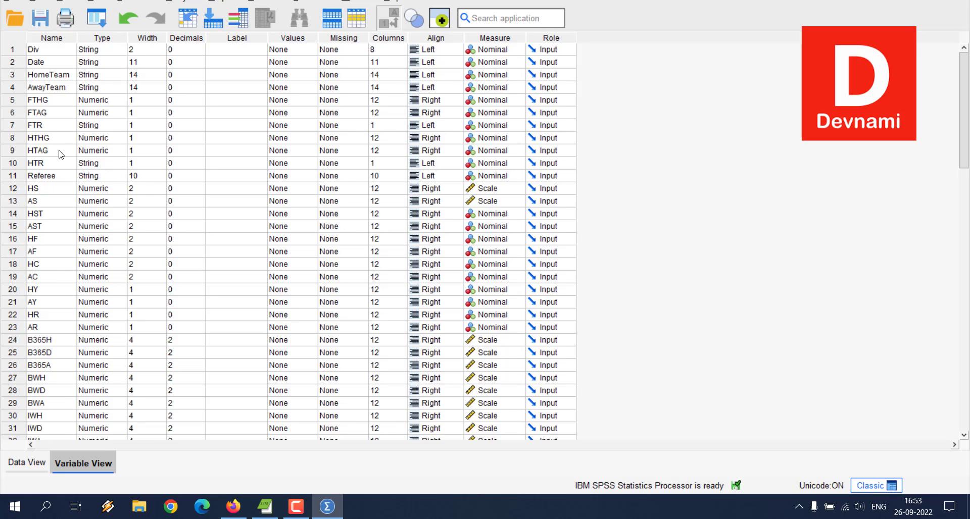
scroll(61, 161, down, 11)
scroll(59, 154, up, 4)
scroll(60, 154, up, 7)
Step: Change the Date variable's type to Date with the dd-mmm-yyyy format
click(101, 63)
click(119, 63)
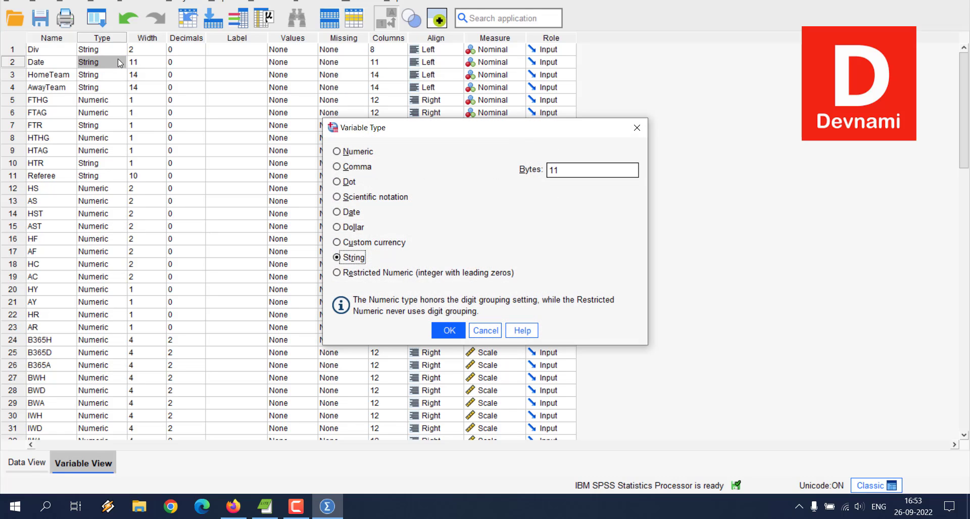
click(348, 211)
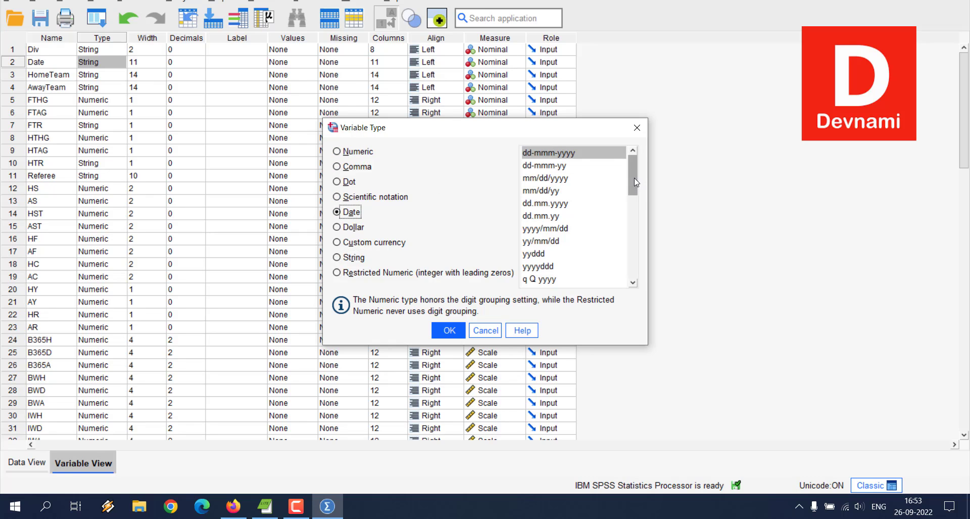
drag(635, 182, 628, 165)
click(538, 155)
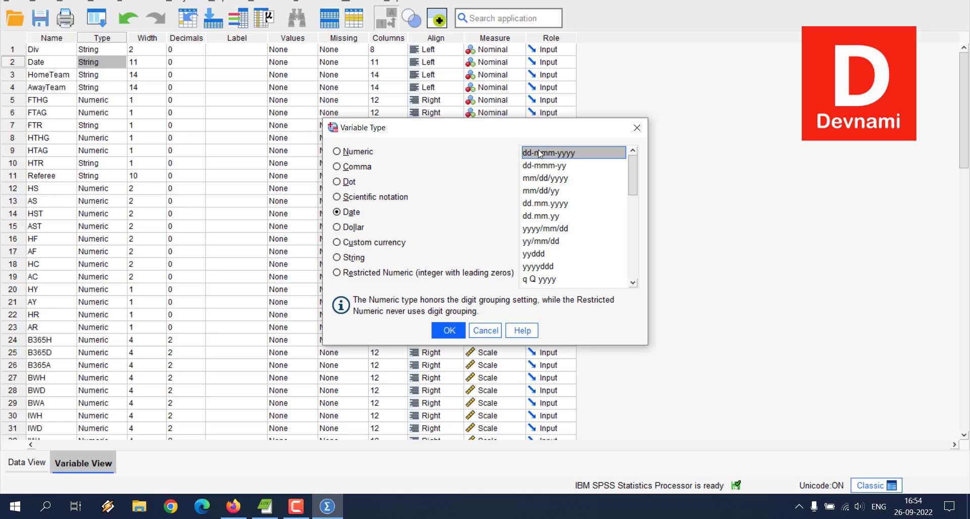
click(454, 330)
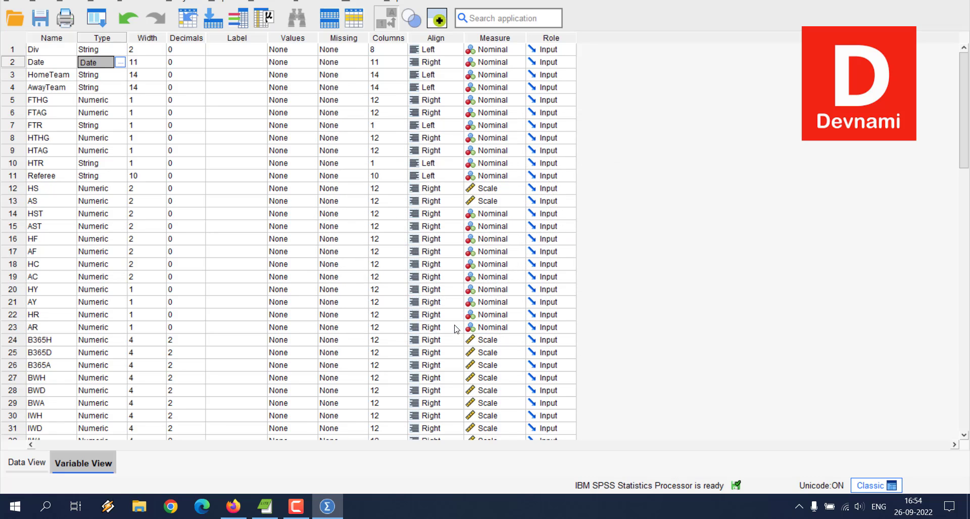
Step: Return to Data View and check how the Date values converted, especially in rows 1–10 and 31–40
click(20, 464)
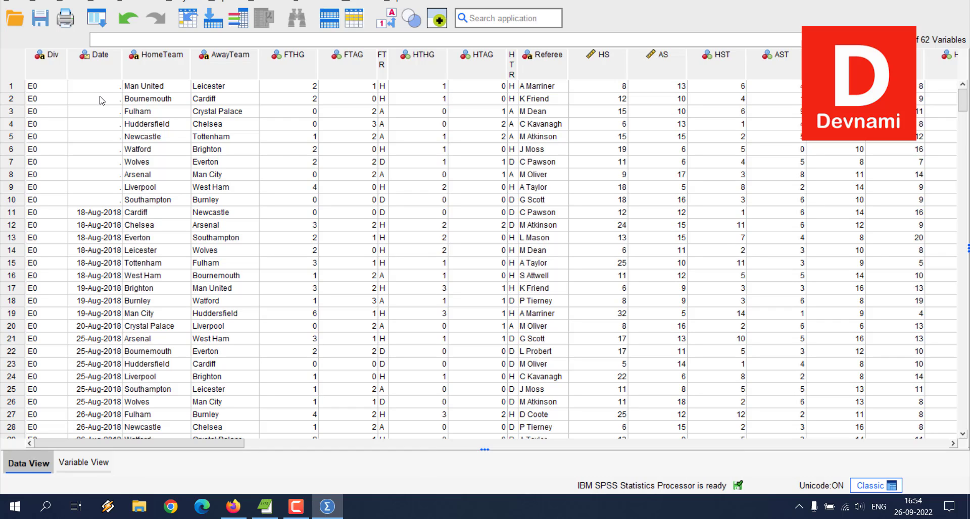
drag(101, 87, 113, 201)
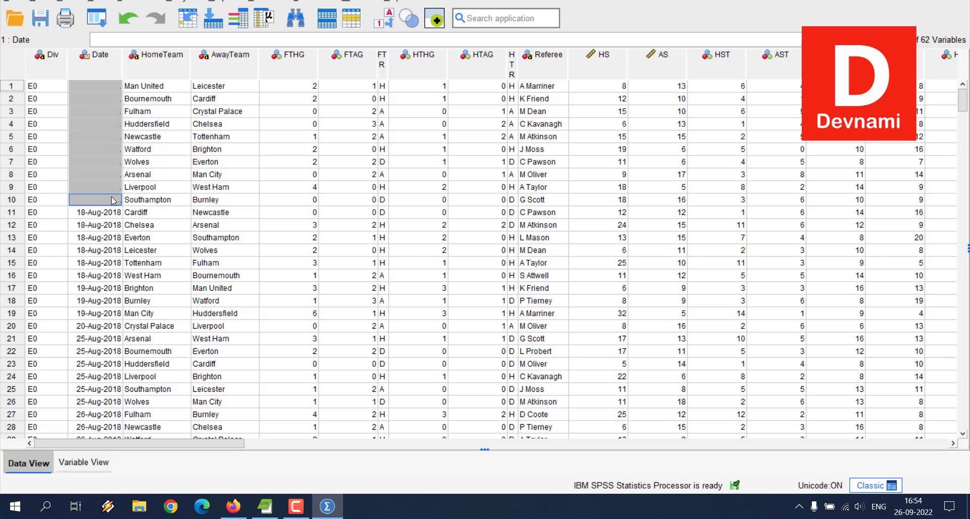
drag(103, 90, 102, 198)
click(95, 170)
scroll(103, 202, down, 10)
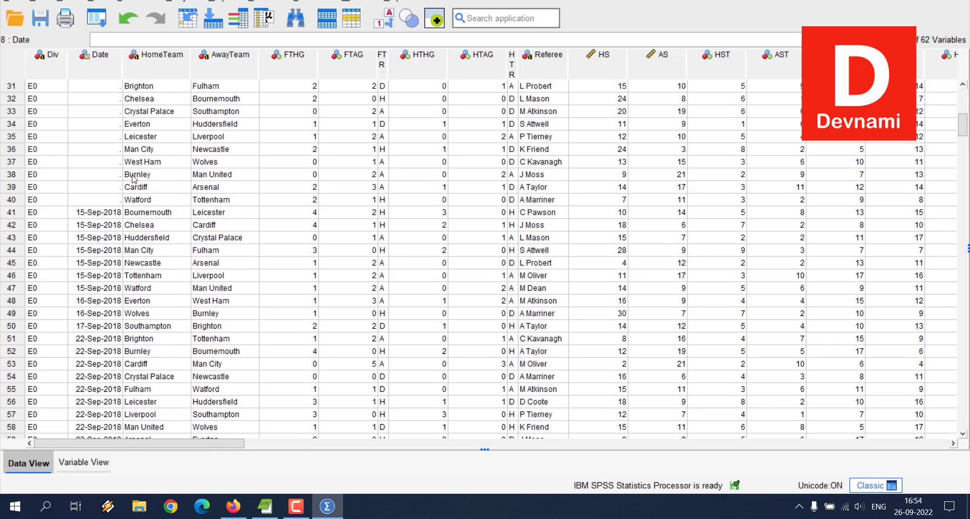
scroll(106, 206, up, 3)
drag(105, 205, 103, 316)
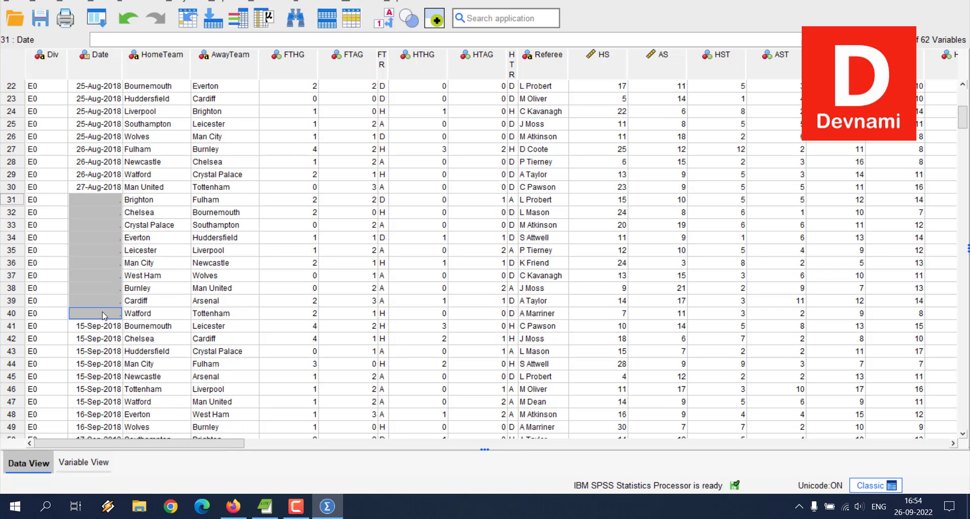
click(102, 231)
scroll(111, 195, up, 7)
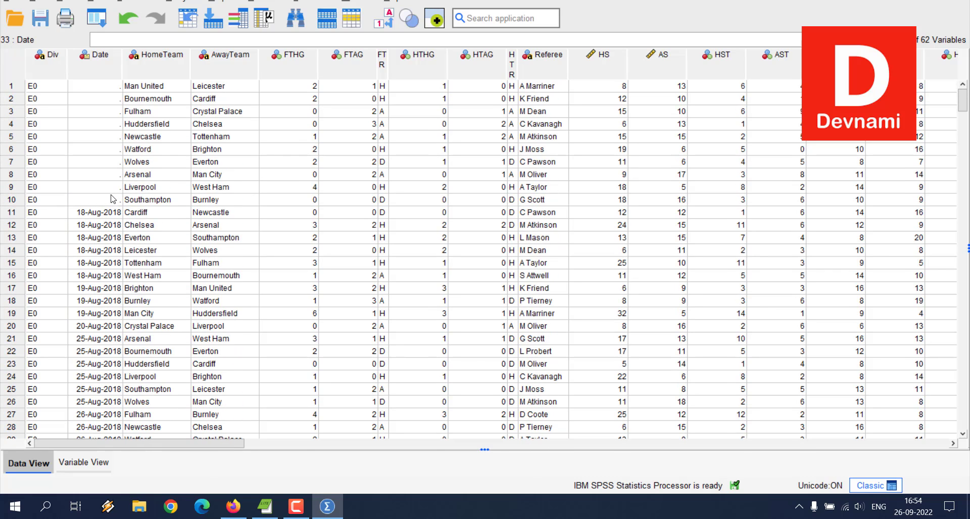
Step: Check the Date values around row 69 and review the format options in the Date variable's type settings without changing them
scroll(111, 198, down, 20)
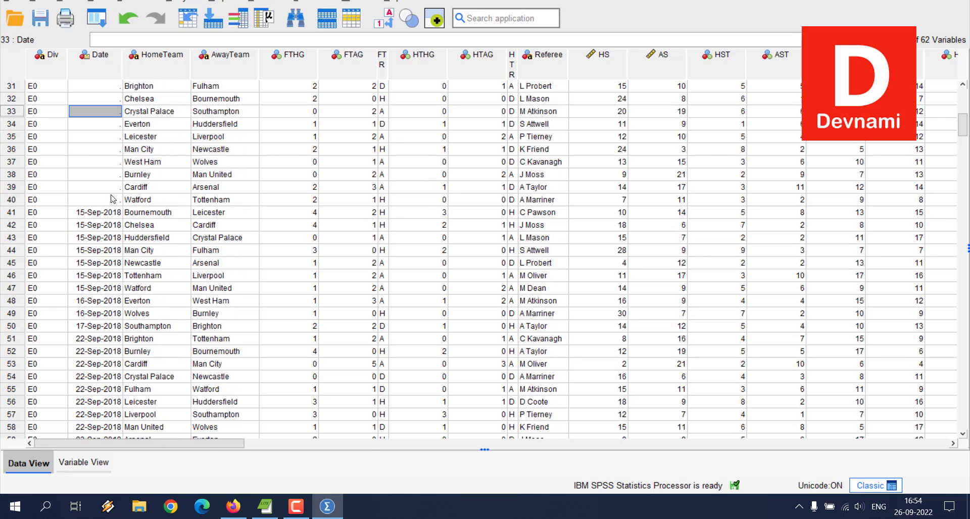
click(98, 151)
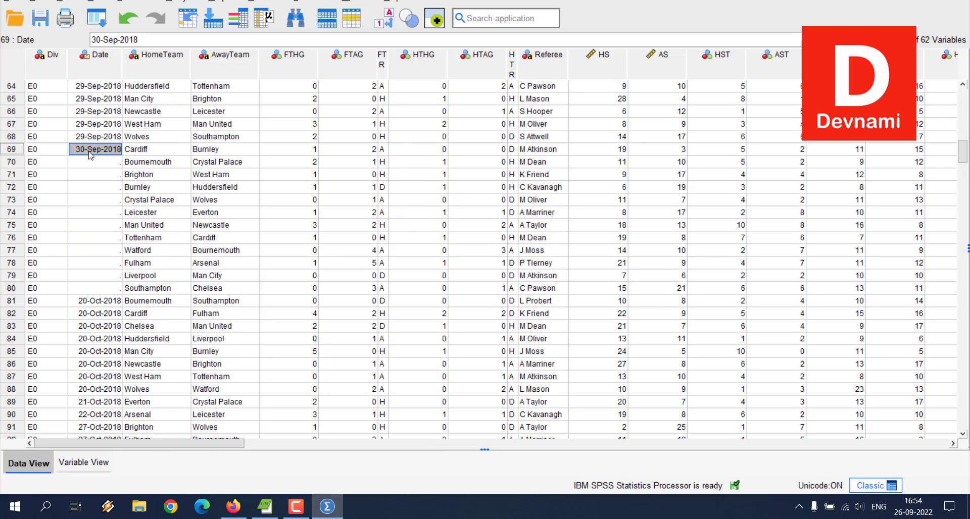
click(83, 462)
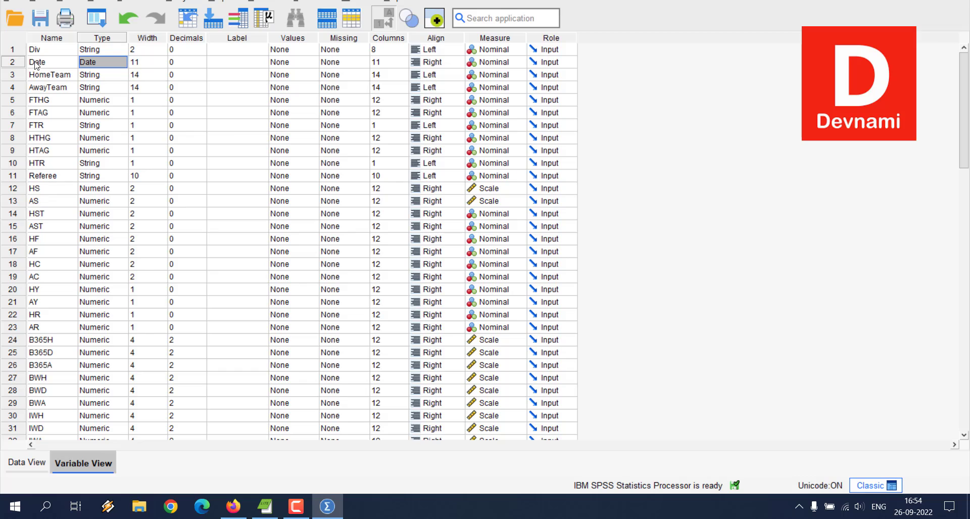
click(119, 64)
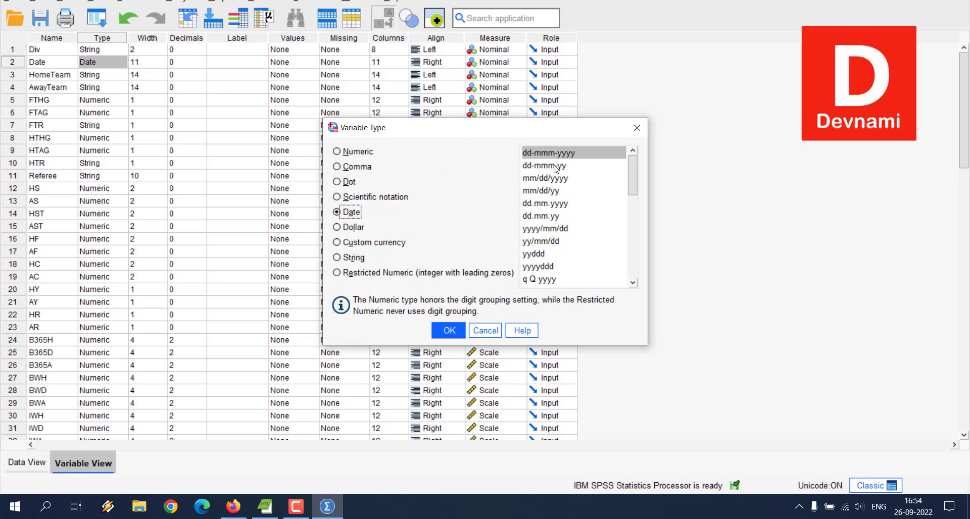
click(637, 128)
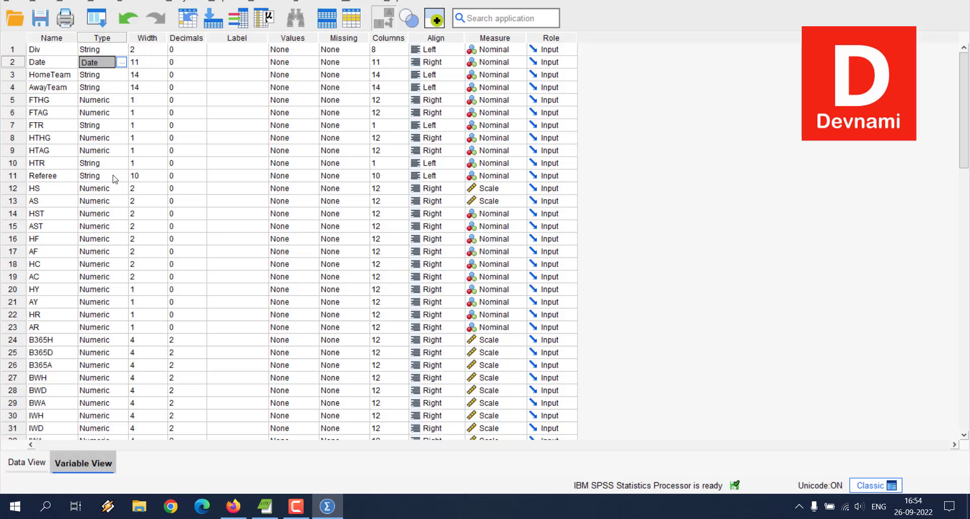
Step: Return to Data View and look through the betting-odds columns from BbMxA onward down to the final match records
click(32, 463)
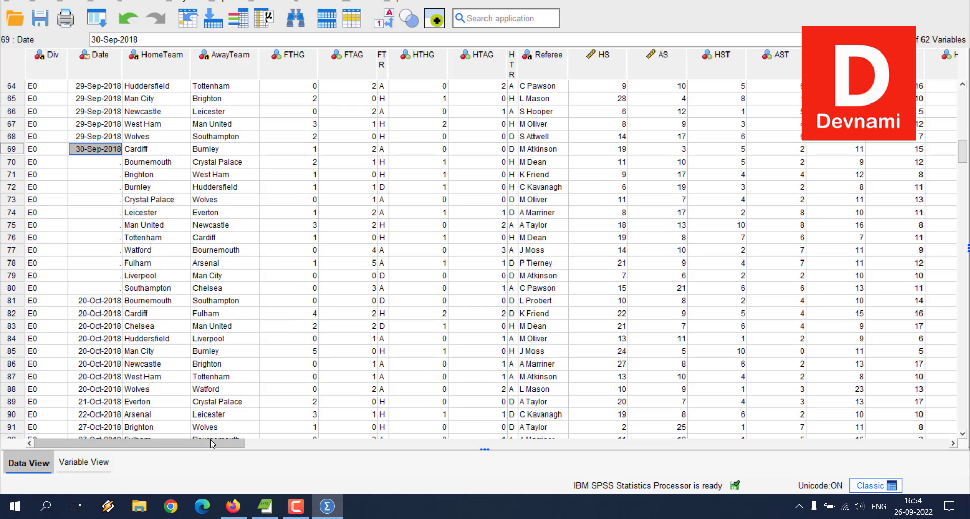
drag(210, 442, 802, 498)
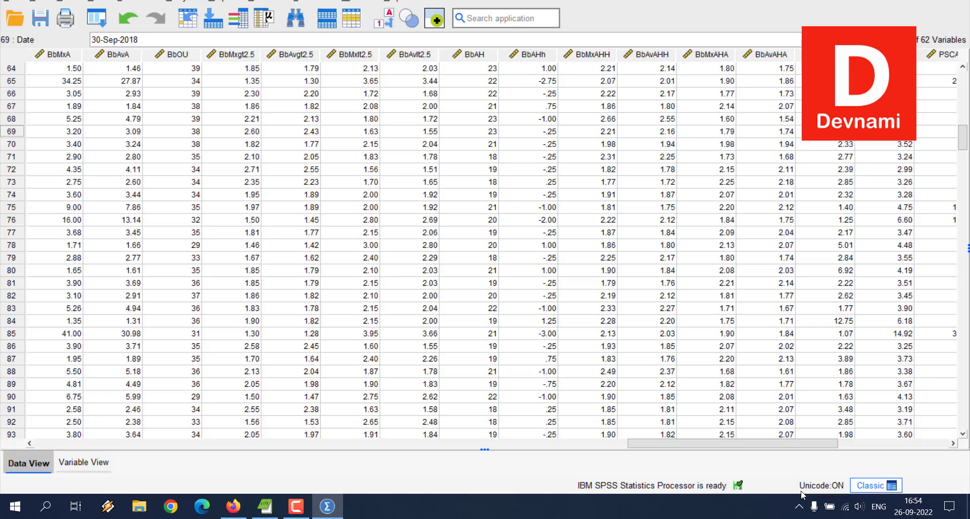
scroll(788, 354, down, 20)
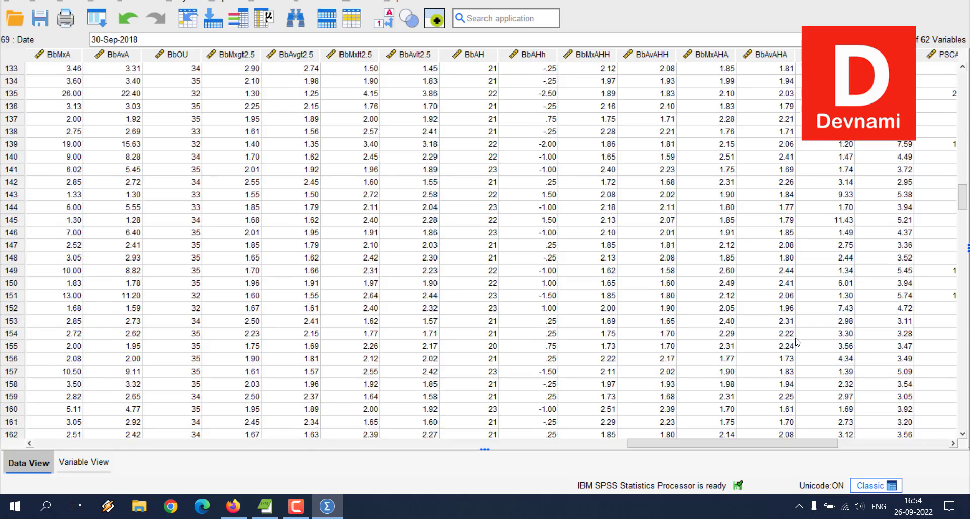
scroll(797, 342, down, 20)
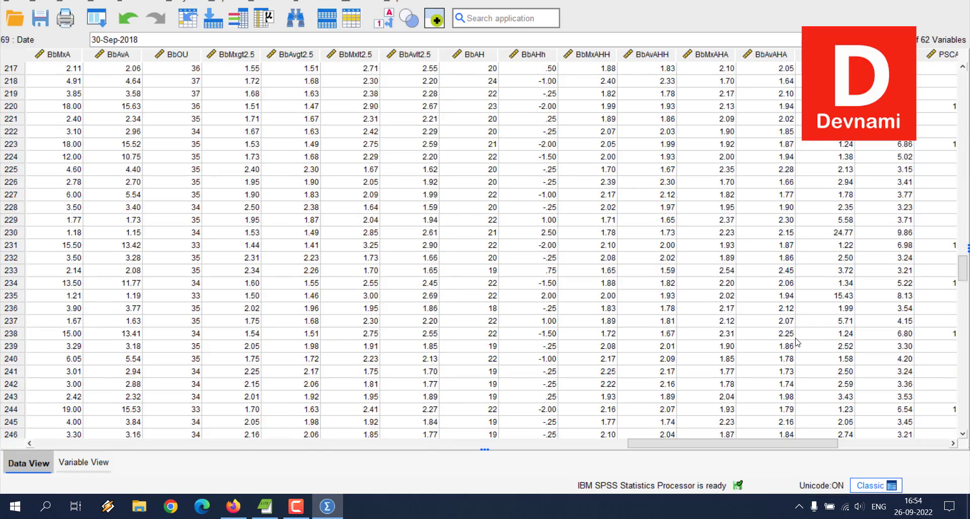
scroll(797, 342, down, 20)
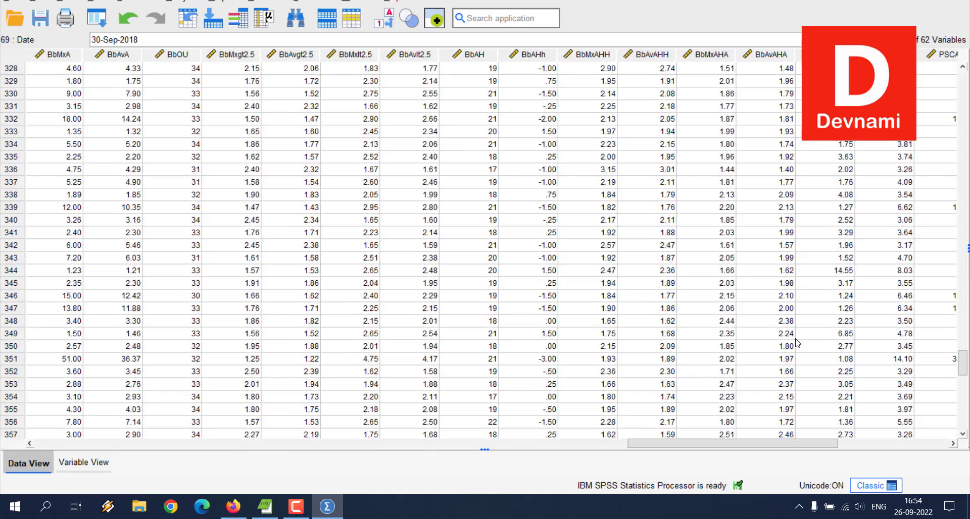
scroll(797, 342, down, 19)
scroll(798, 342, up, 14)
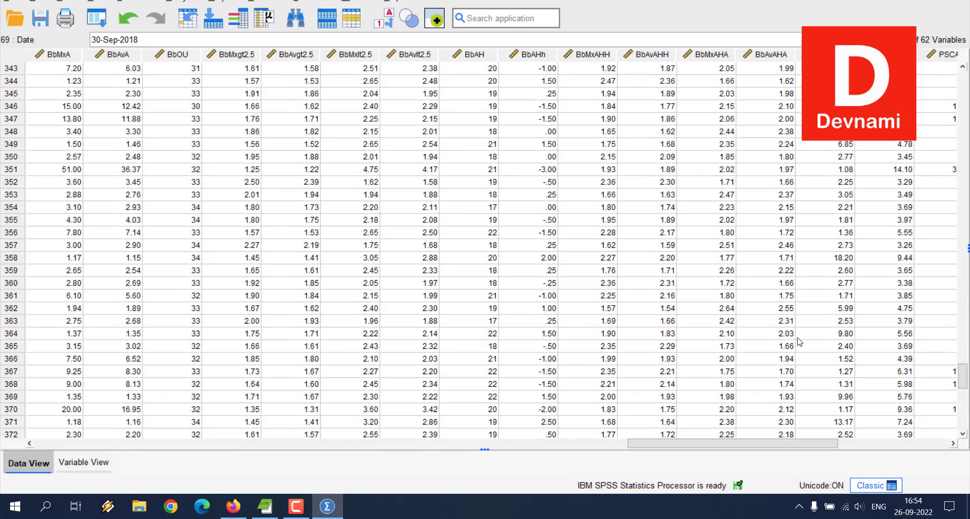
Step: Go back to the first columns and review the Date values from the last records up to row 1
drag(800, 444, 185, 433)
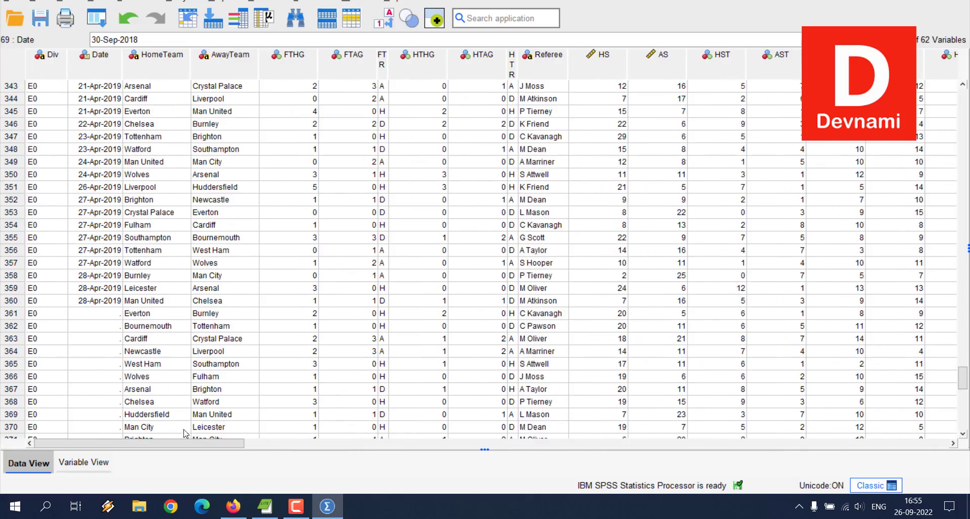
scroll(344, 305, up, 1)
scroll(345, 304, up, 20)
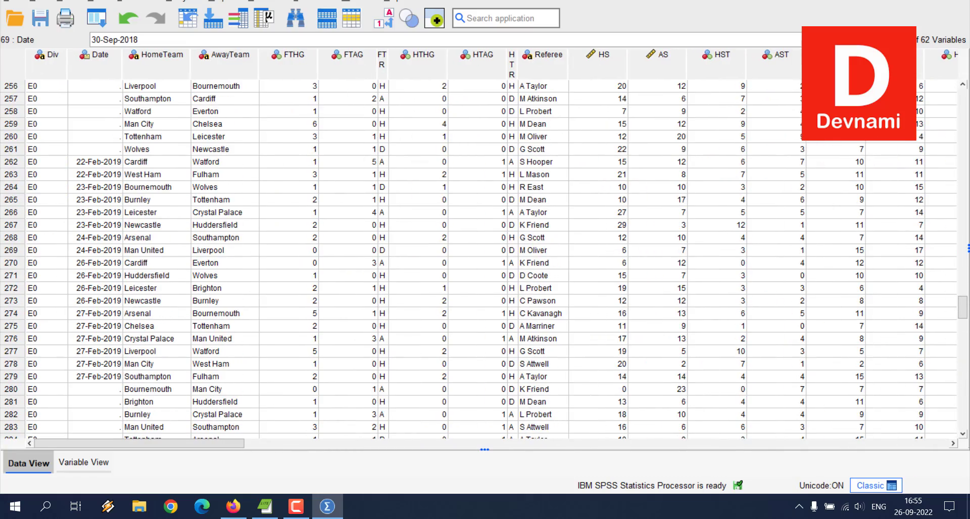
drag(962, 308, 962, 96)
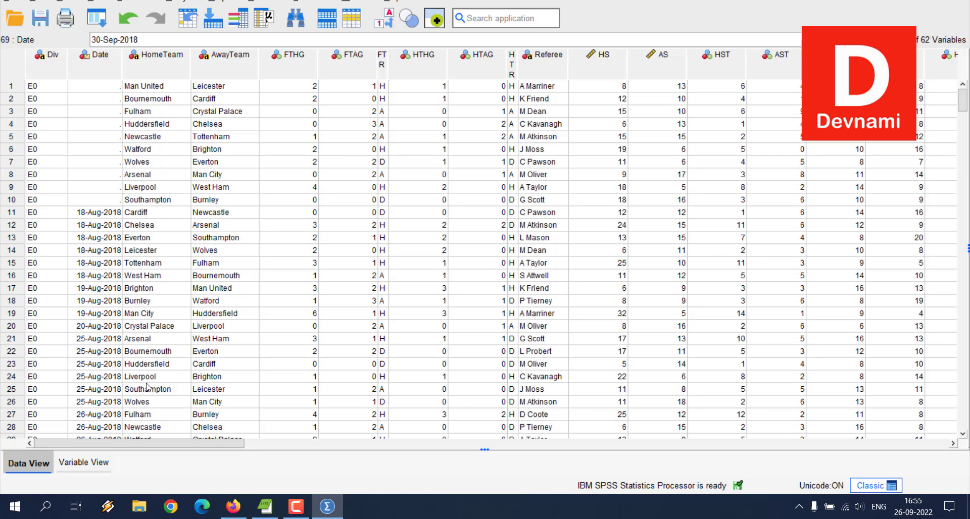
click(85, 461)
click(26, 456)
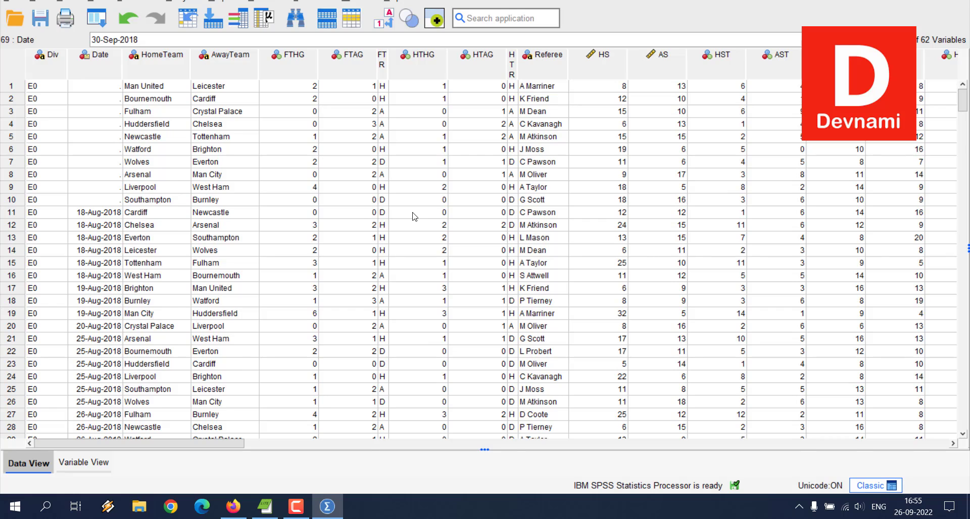
scroll(414, 216, down, 10)
scroll(414, 216, up, 10)
click(97, 112)
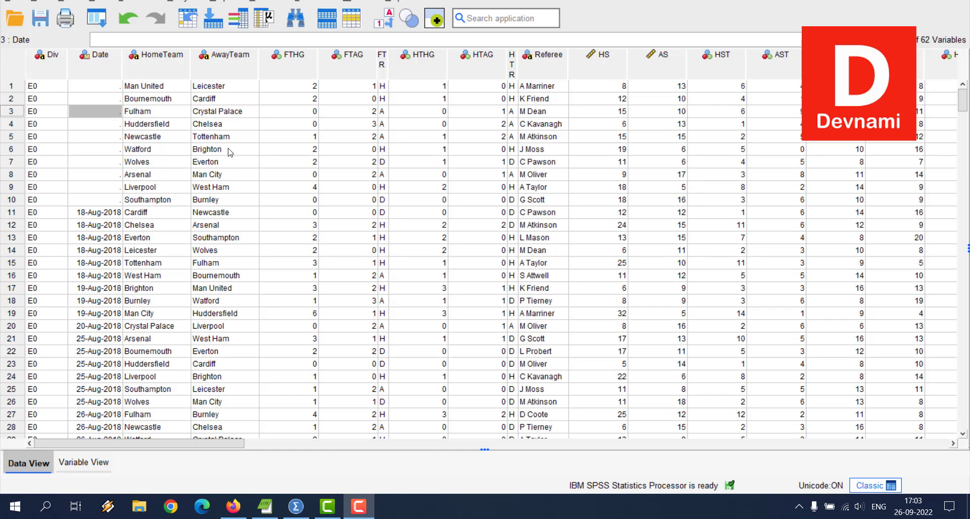
Step: Start saving the dataset as an SPSS Statistics (*.sav) file and choose Desktop as its location
click(18, 1)
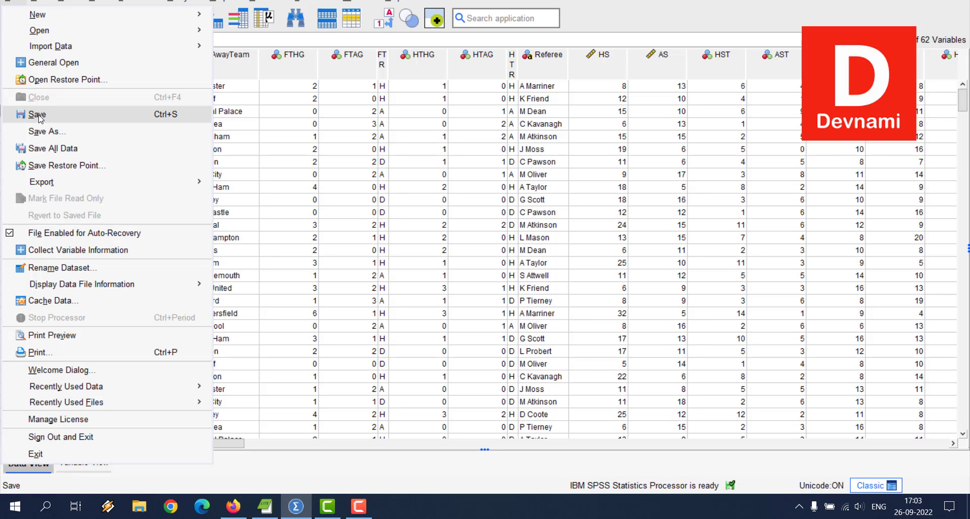
mouse_move(43, 181)
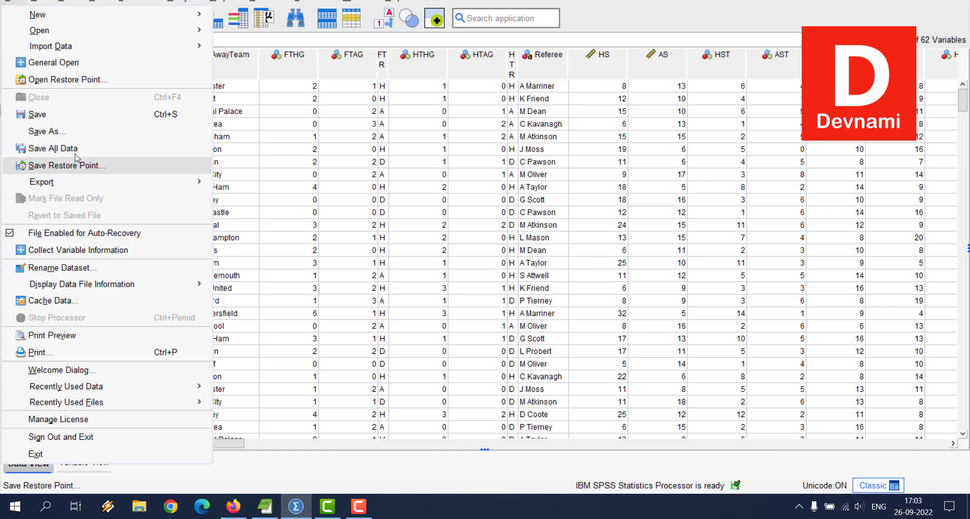
click(53, 115)
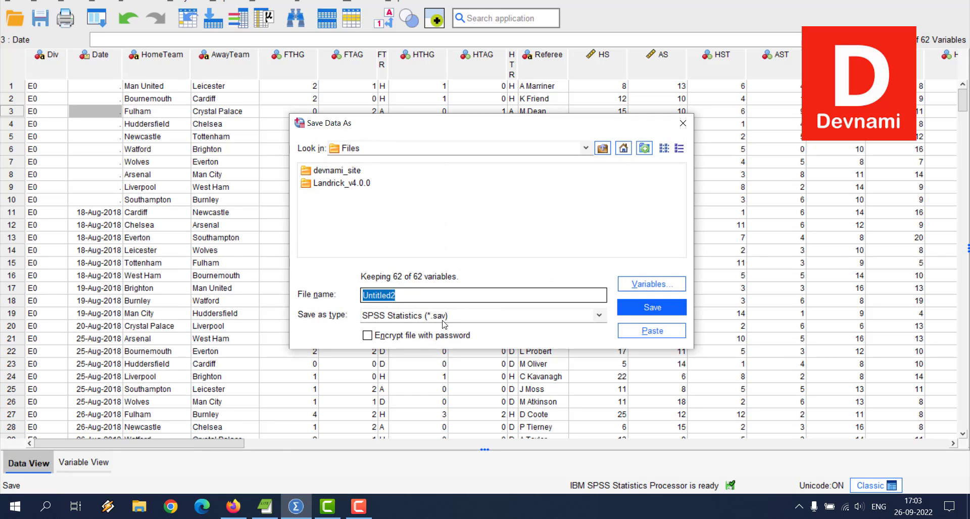
click(366, 149)
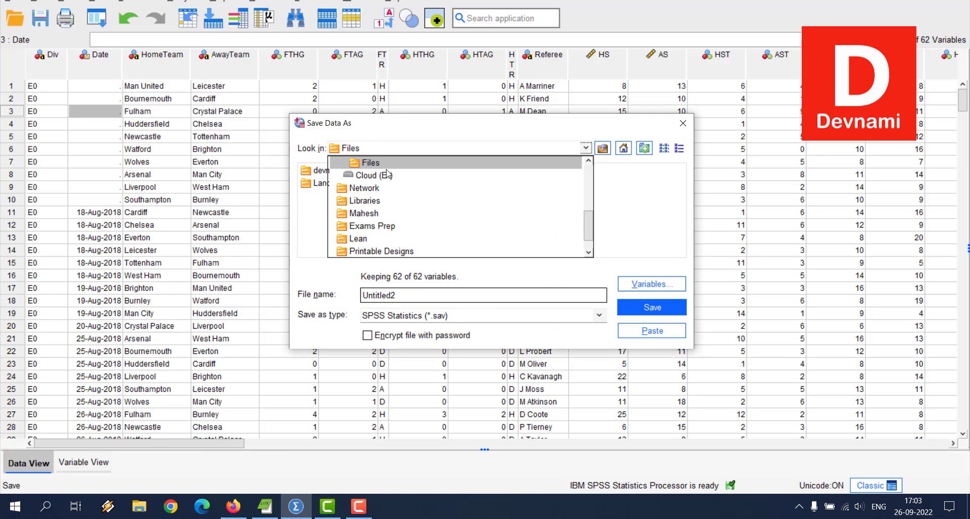
click(369, 176)
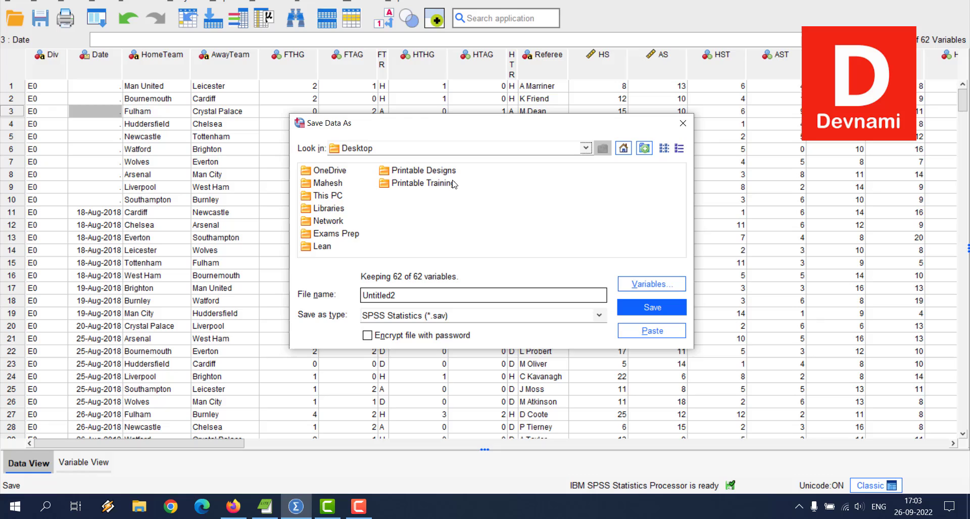
Step: Save the dataset under the file name ExcelDemo and check for the file on the Windows desktop before returning to the data
click(421, 300)
key(BackSpace)
key(BackSpace)
key(BackSpace)
key(BackSpace)
key(BackSpace)
key(BackSpace)
key(BackSpace)
key(BackSpace)
key(BackSpace)
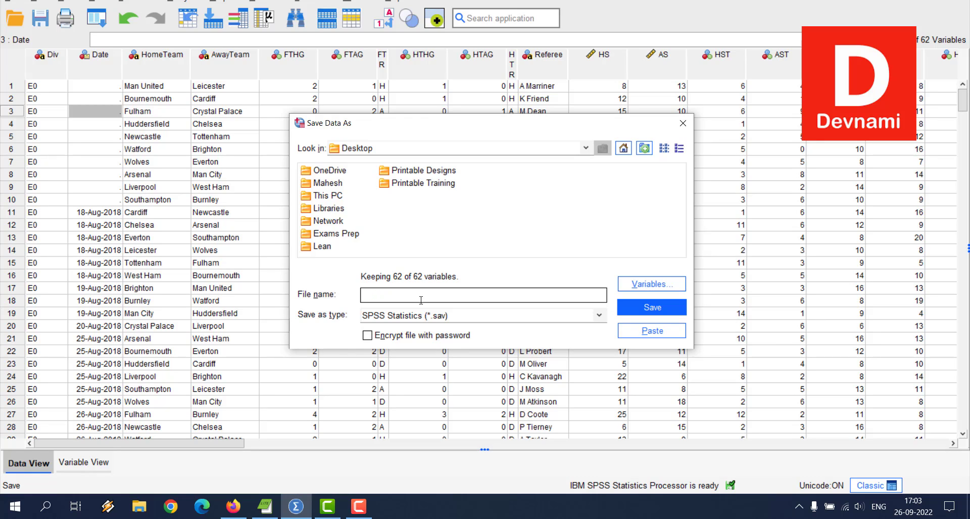
text(ExcelDemo)
click(648, 310)
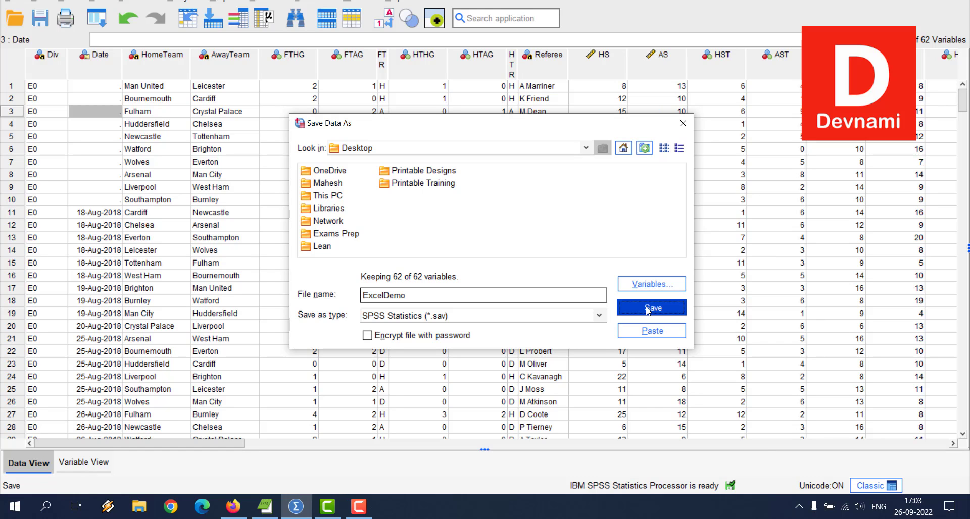
click(647, 307)
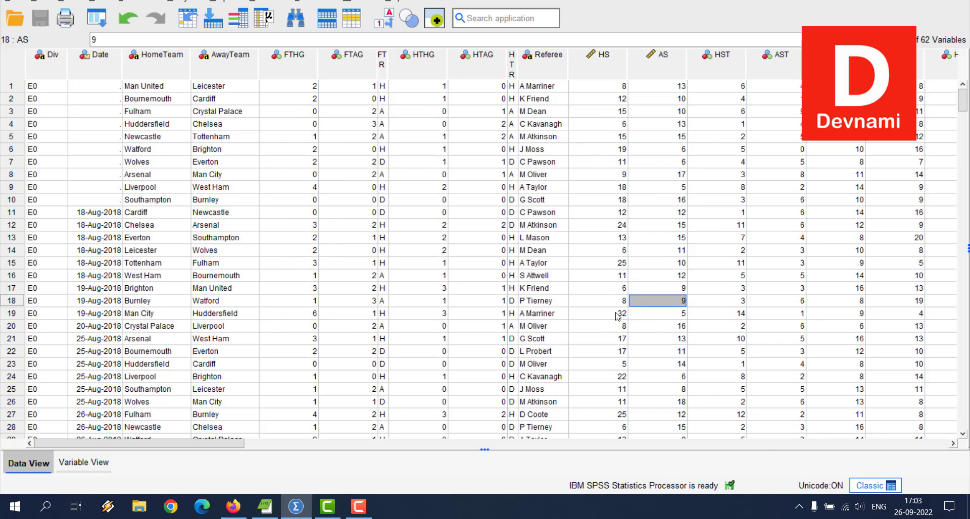
click(304, 507)
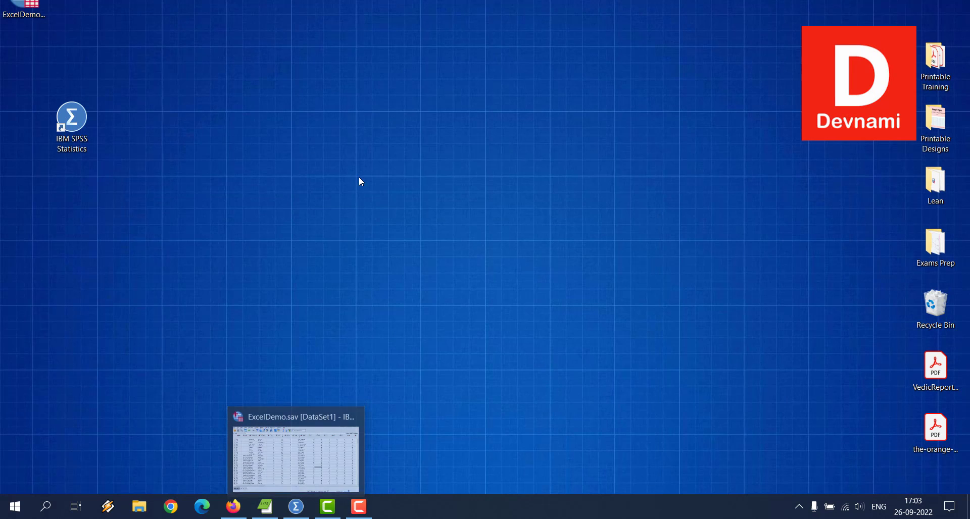
click(297, 509)
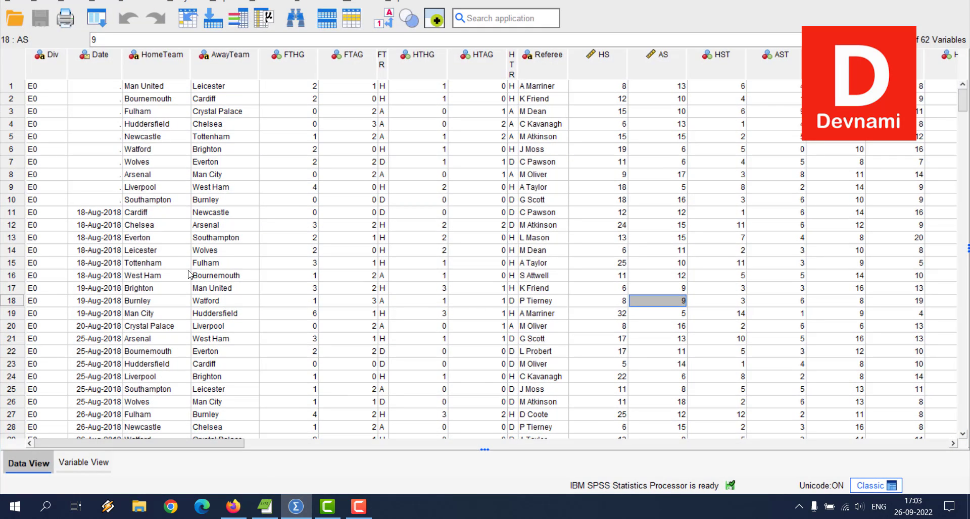
Step: Start exporting the dataset to a database and look through the ODBC data sources from MS Access Database to Visio Database Samples
click(19, 1)
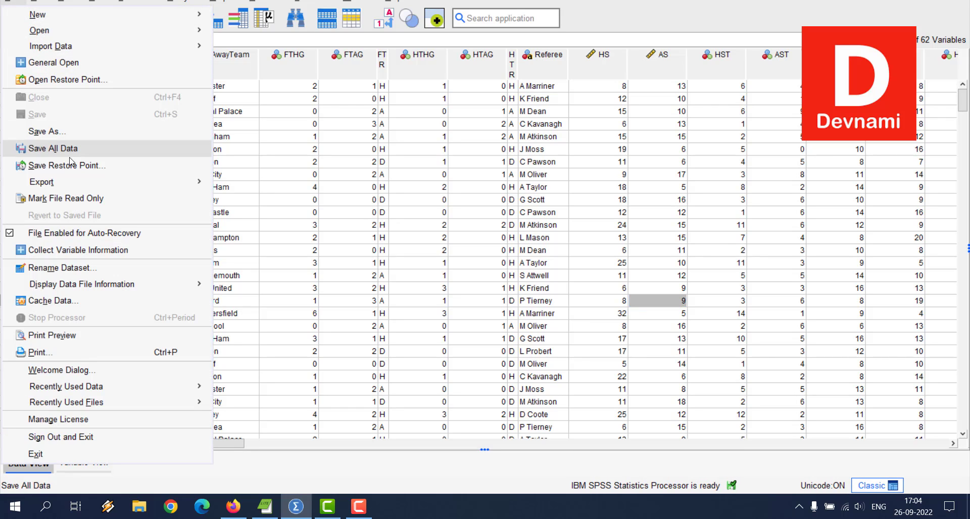
mouse_move(75, 183)
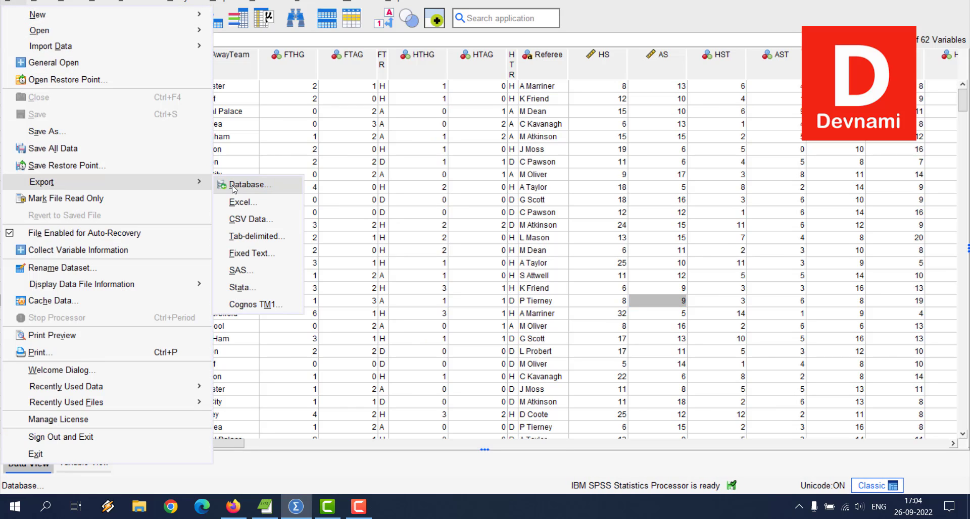
click(290, 182)
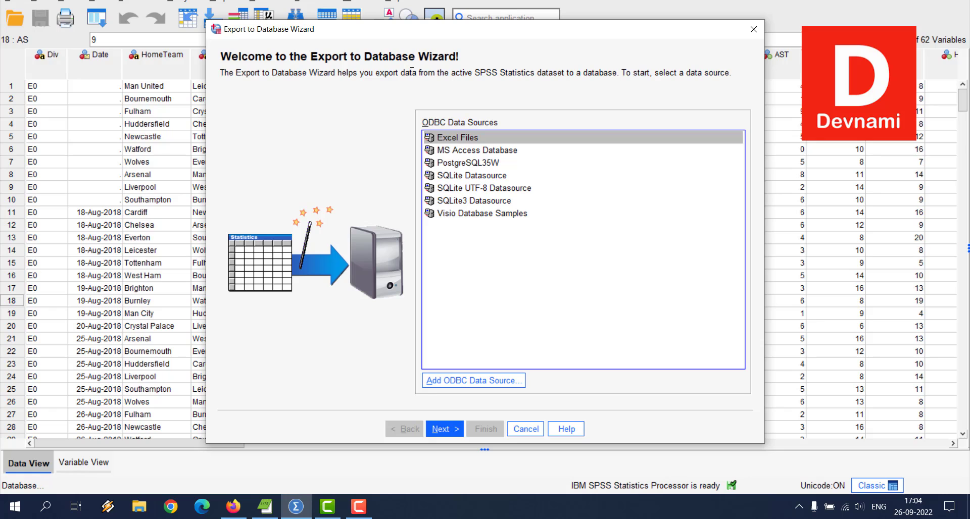
click(462, 152)
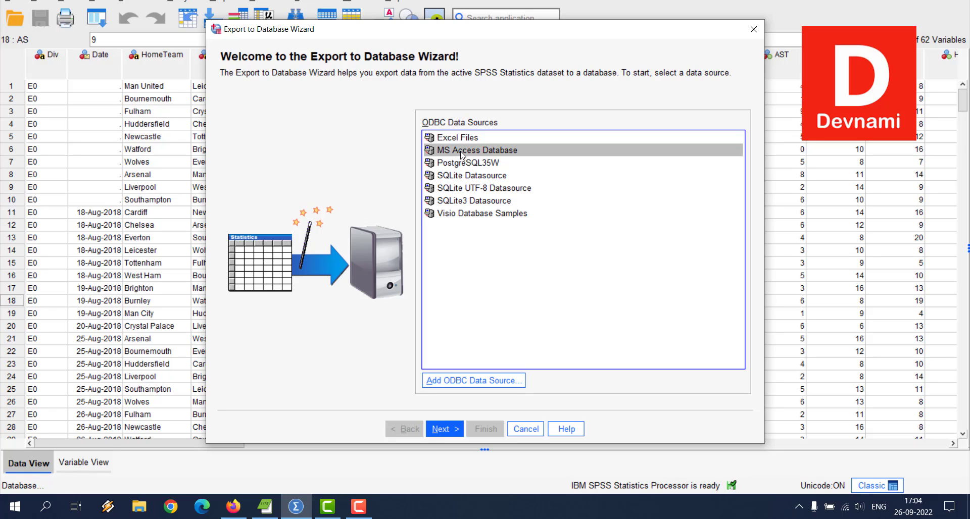
click(455, 167)
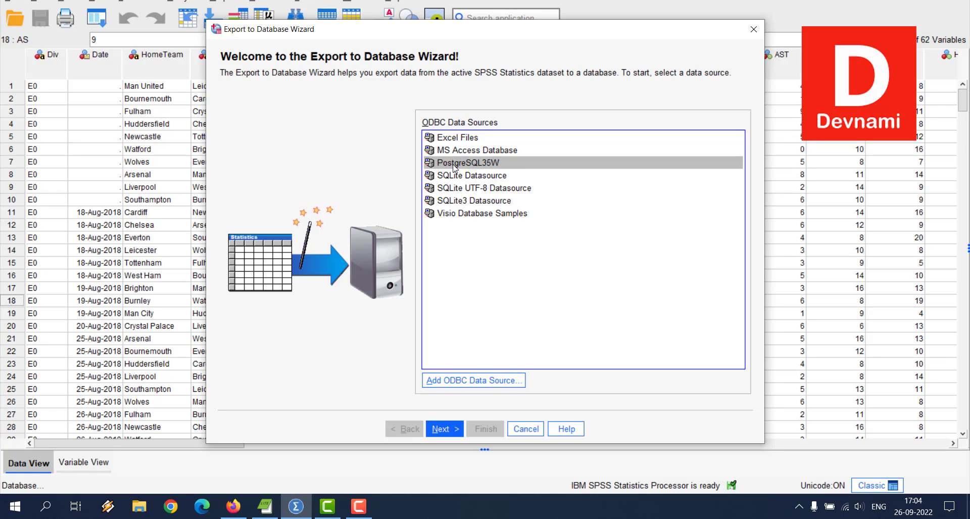
click(458, 180)
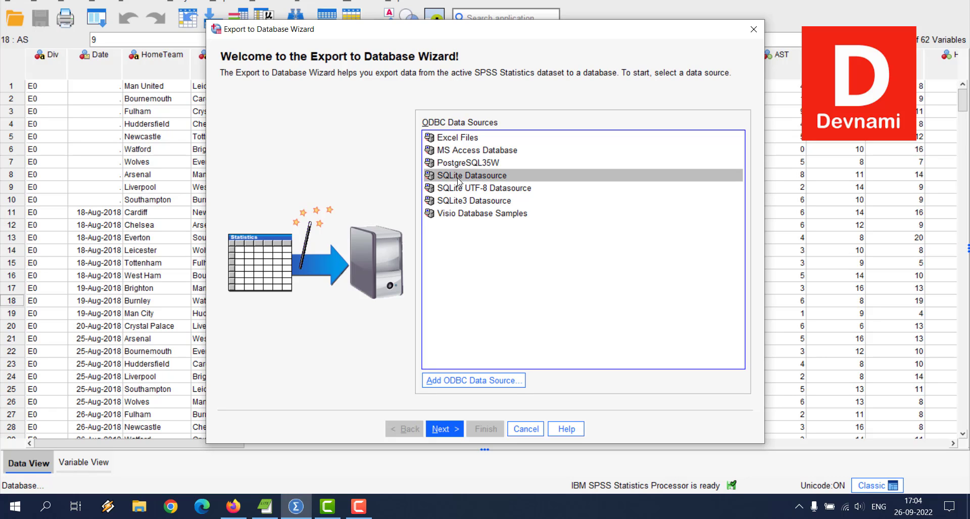
click(505, 192)
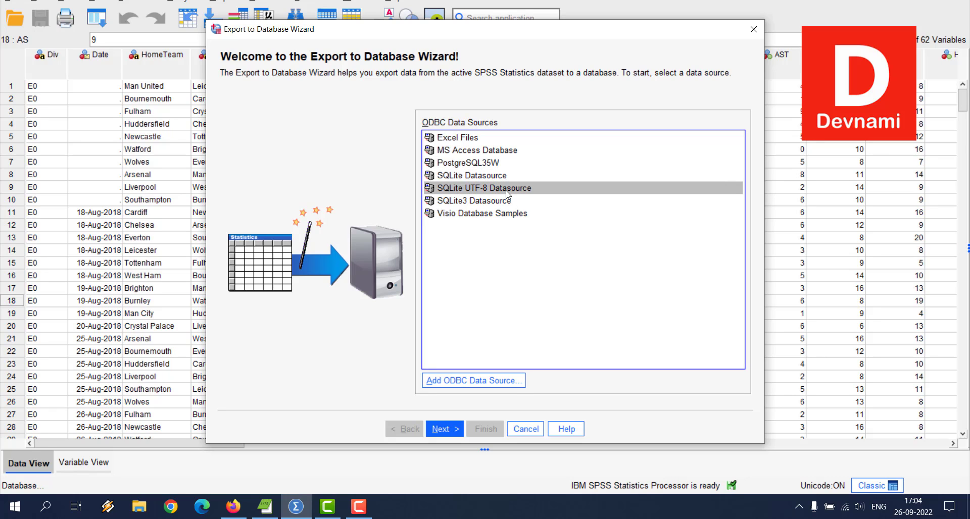
click(493, 202)
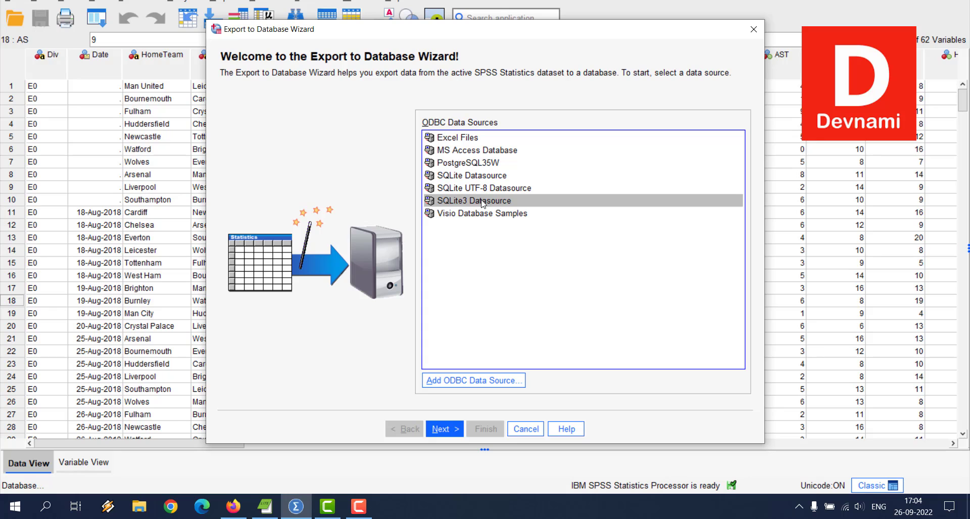
click(466, 216)
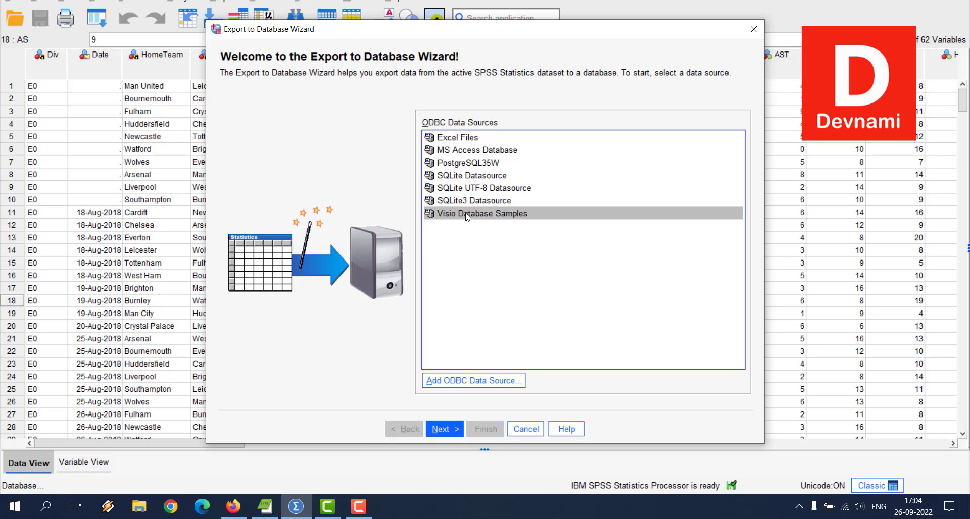
Step: Check the ODBC login requirements for Excel Files and SQLite UTF-8 Datasource, and close the export wizard without exporting
click(449, 139)
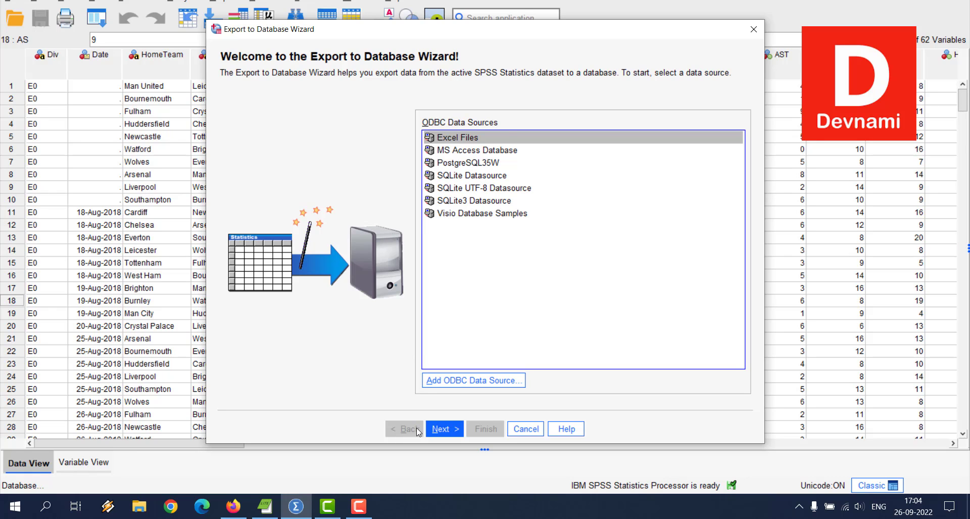
click(449, 429)
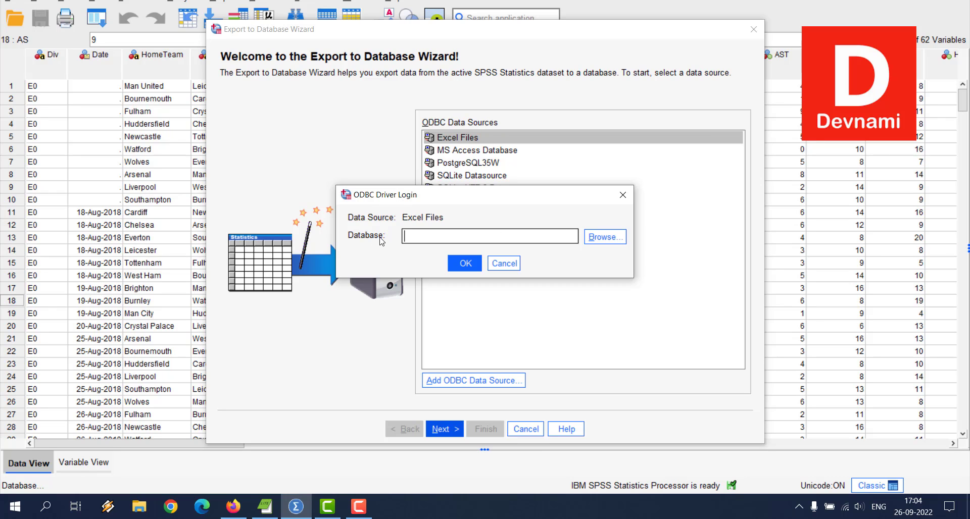
click(621, 199)
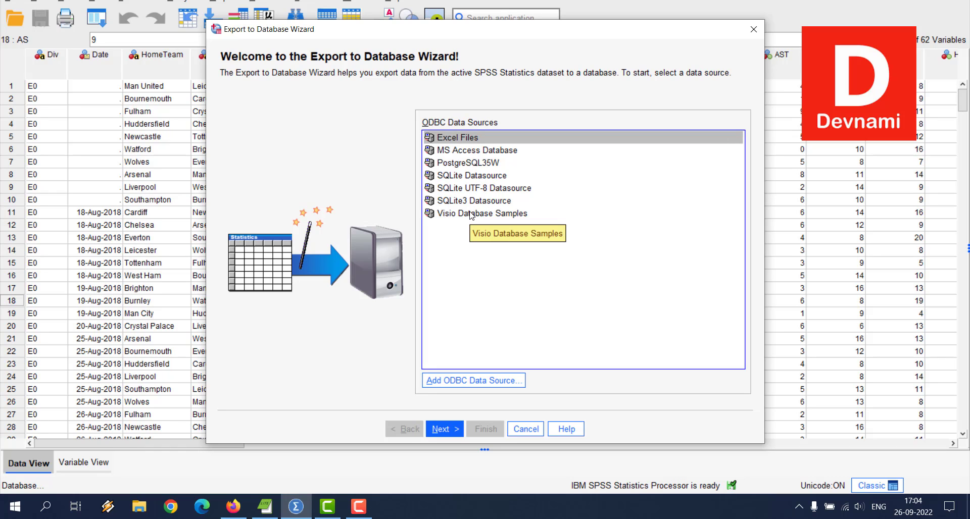
click(455, 189)
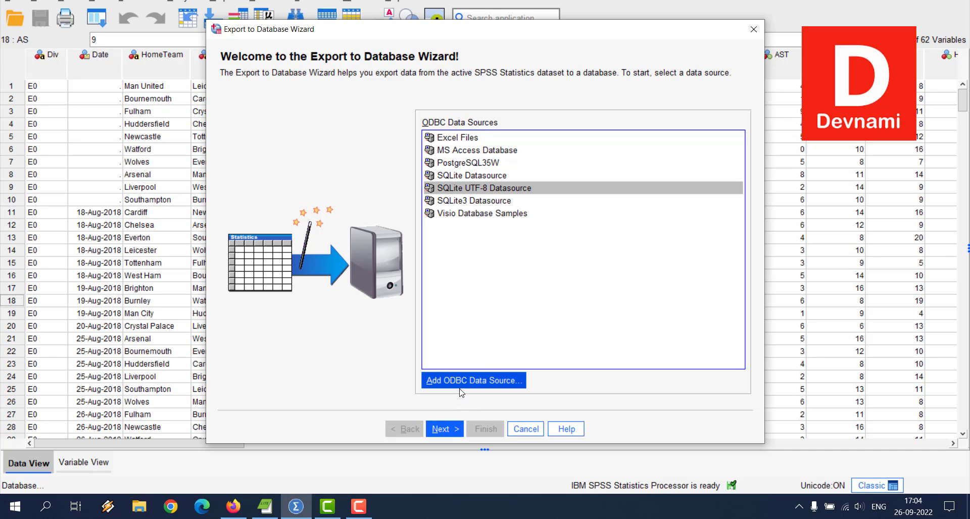
click(443, 428)
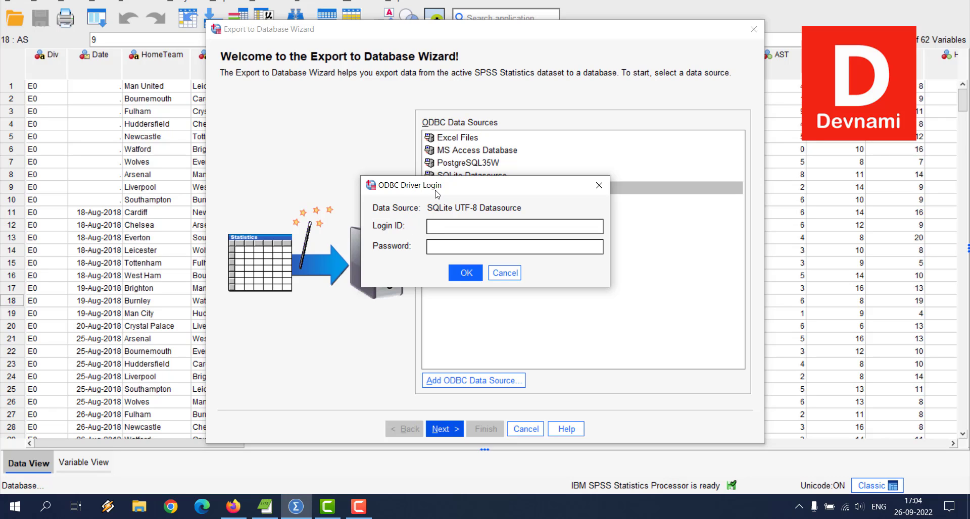
click(599, 185)
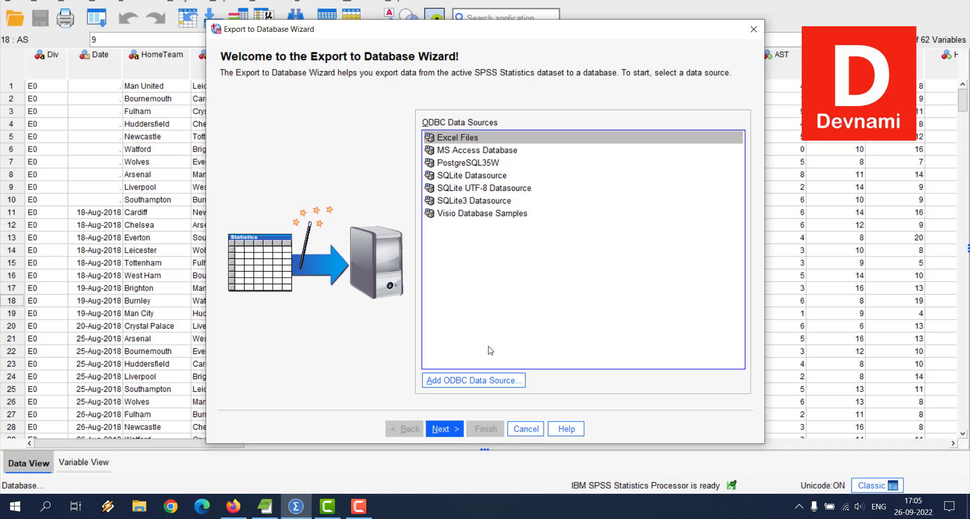
click(760, 33)
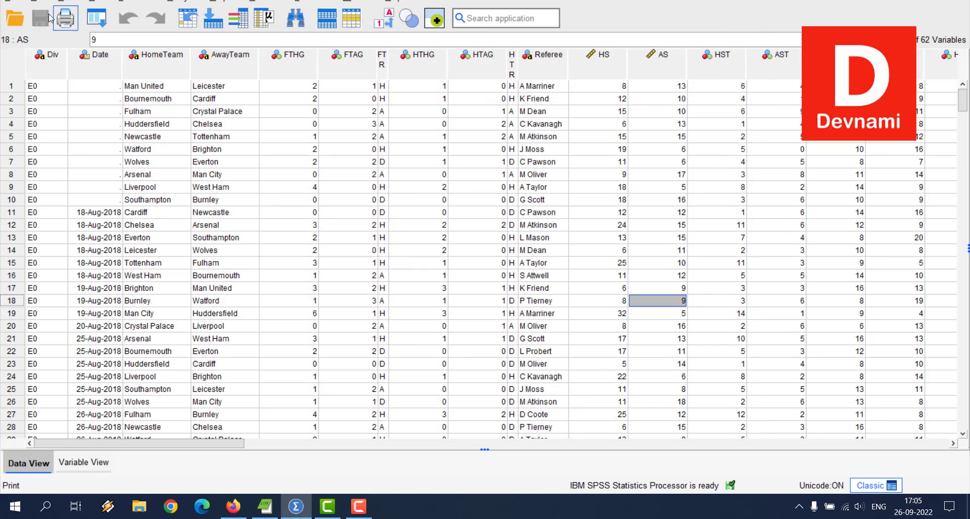
Step: View the Excel export settings and available file types for ExcelDemo.xlsx, and close the dialog without saving
click(10, 1)
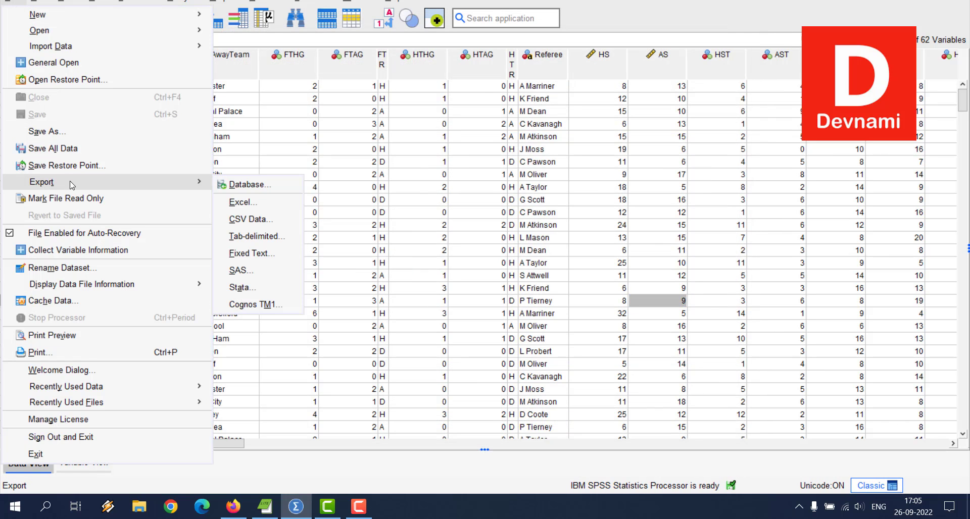
mouse_move(160, 185)
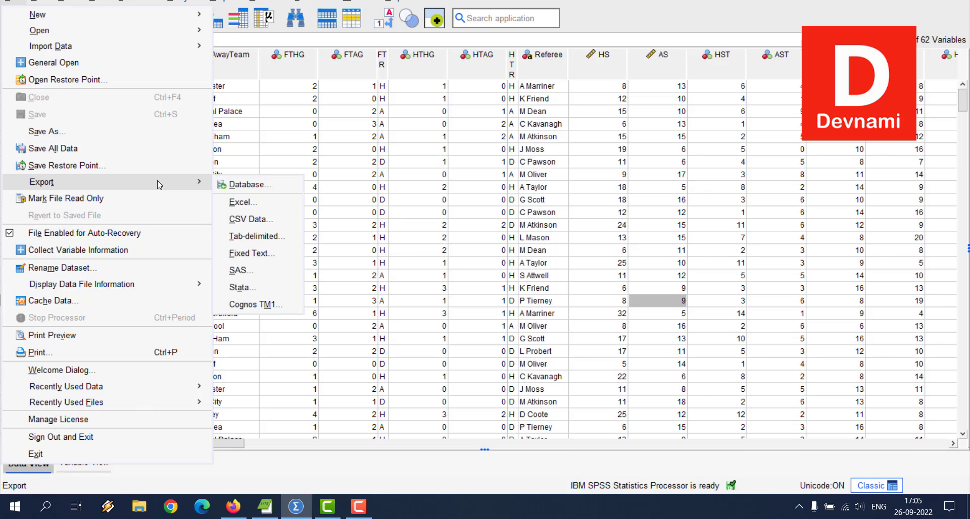
click(247, 203)
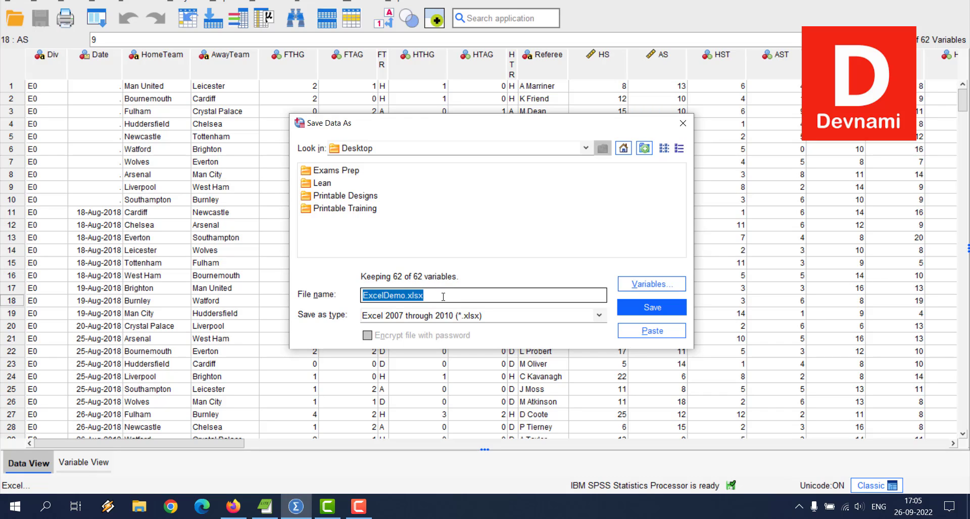
click(416, 317)
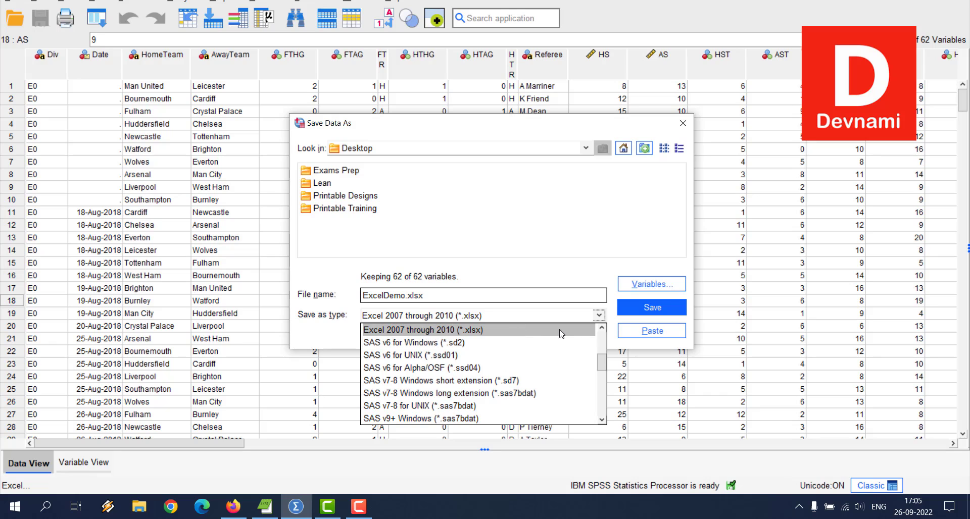
click(682, 123)
Step: View the CSV export settings for ExcelDemo.csv with the Comma delimited (*.csv) file type, and close the dialog without saving
click(14, 1)
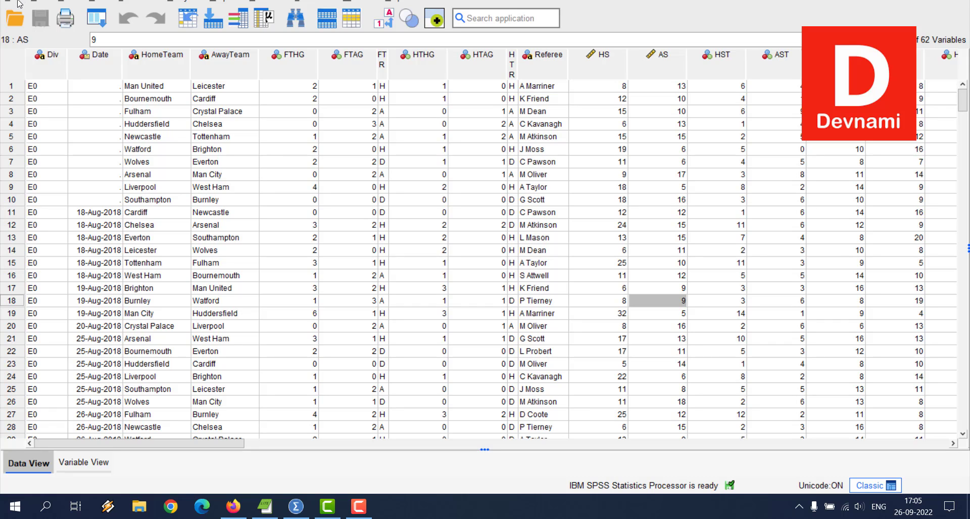
click(17, 2)
mouse_move(192, 182)
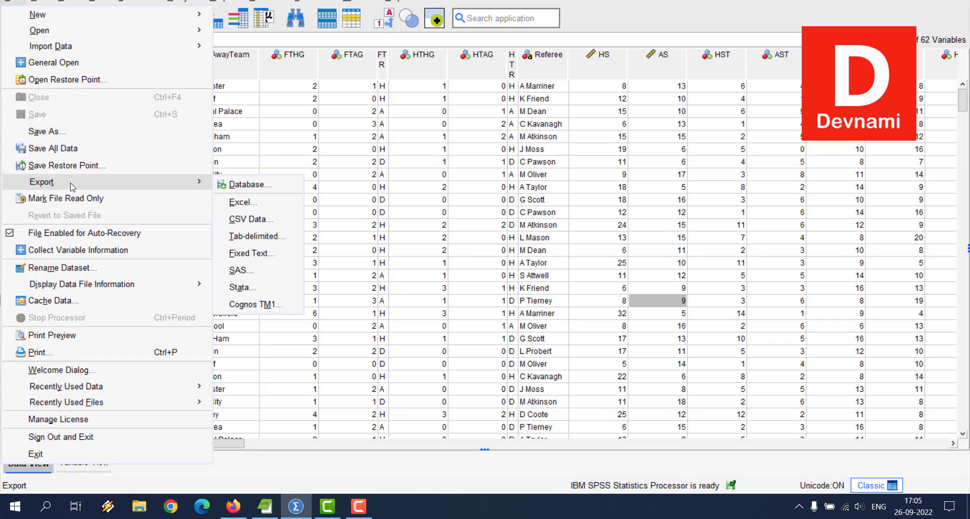
click(251, 220)
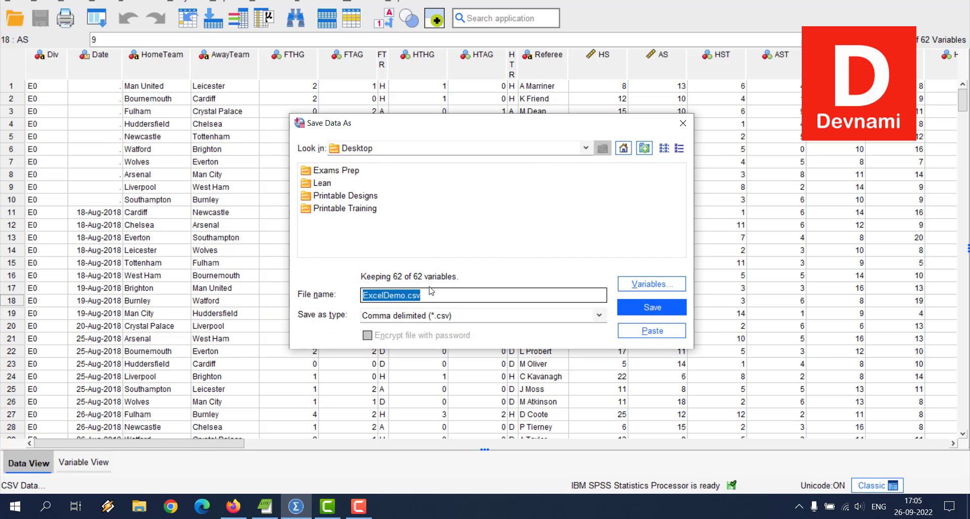
click(408, 319)
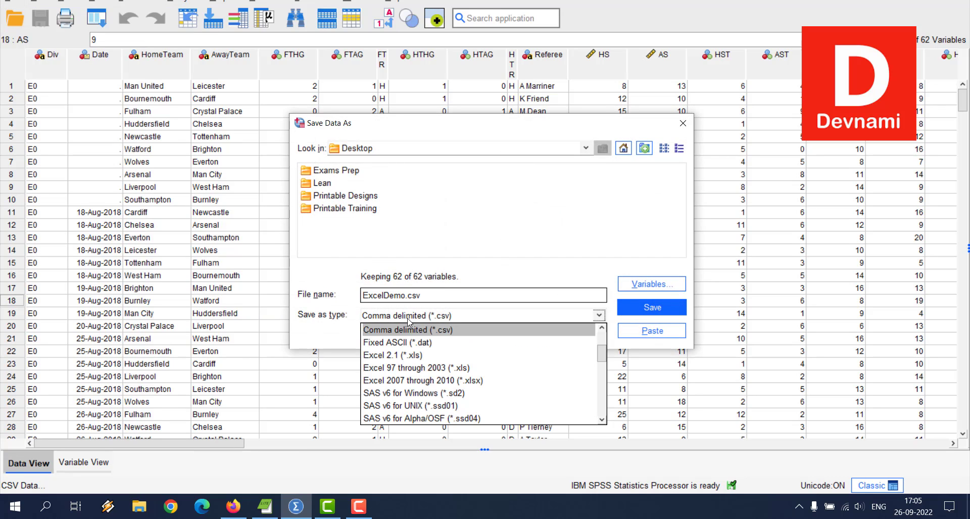
click(436, 330)
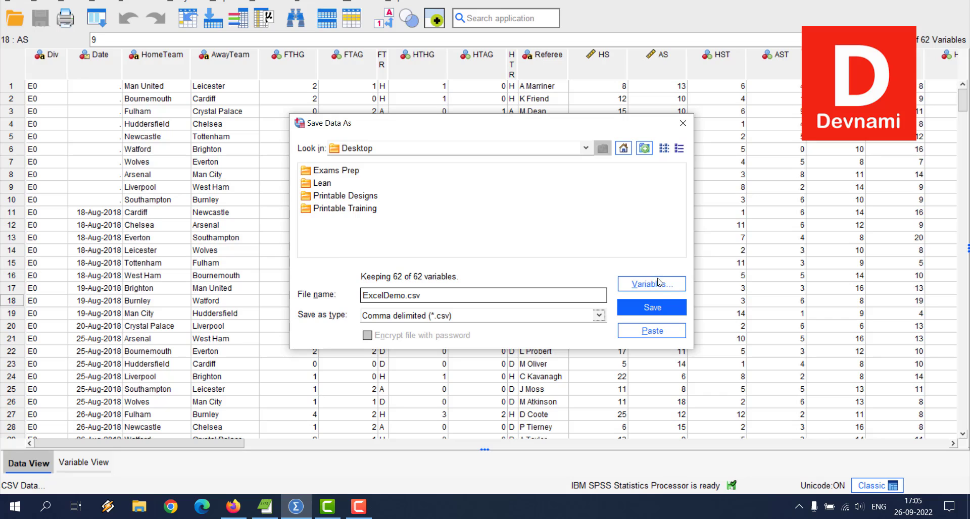
click(683, 123)
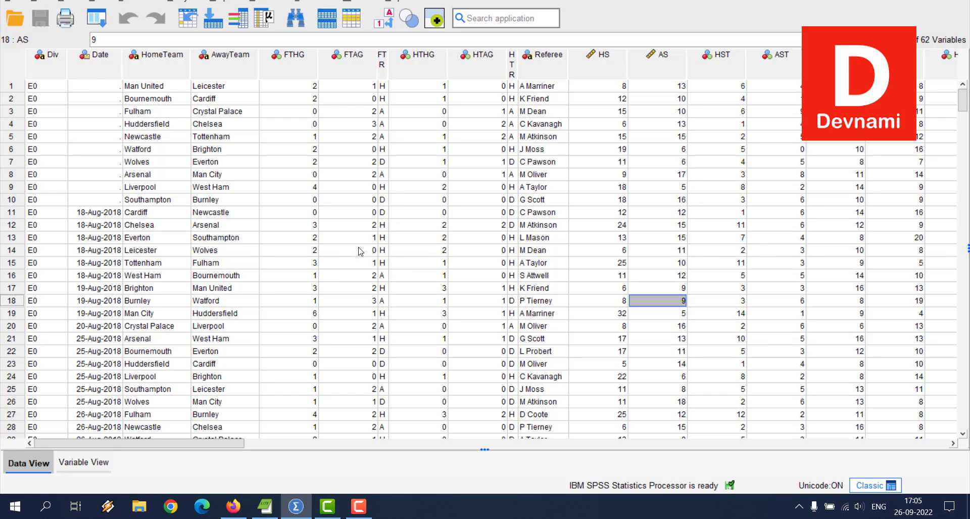
Step: Switch to Firefox and open the Collections page of the datahub.io site
click(229, 508)
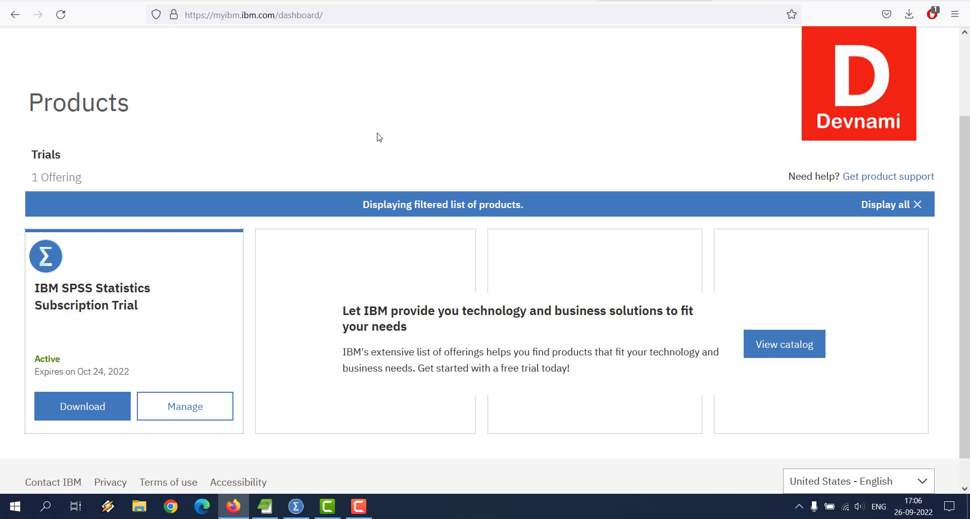
click(776, 2)
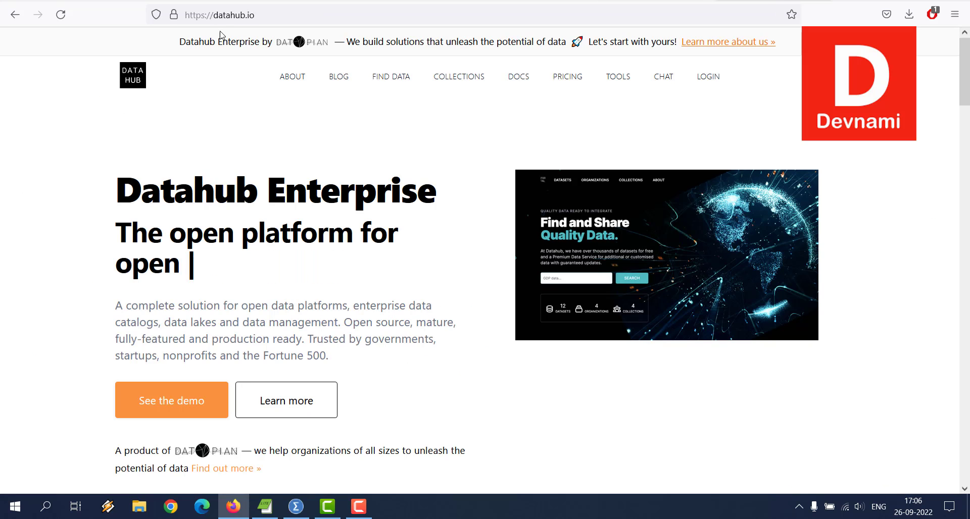
click(448, 84)
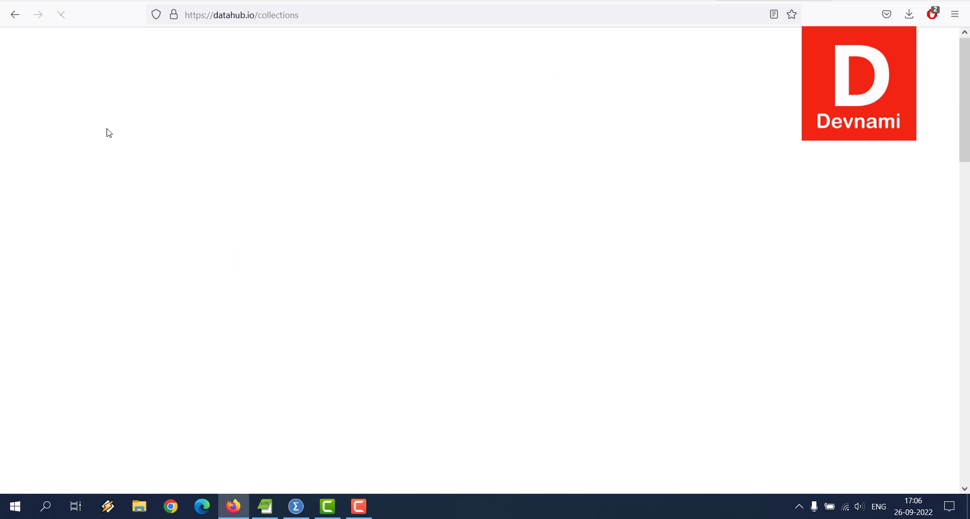
Step: Look through the dataset collections by topic, and open the Education collection to examine its available datasets
scroll(101, 228, down, 3)
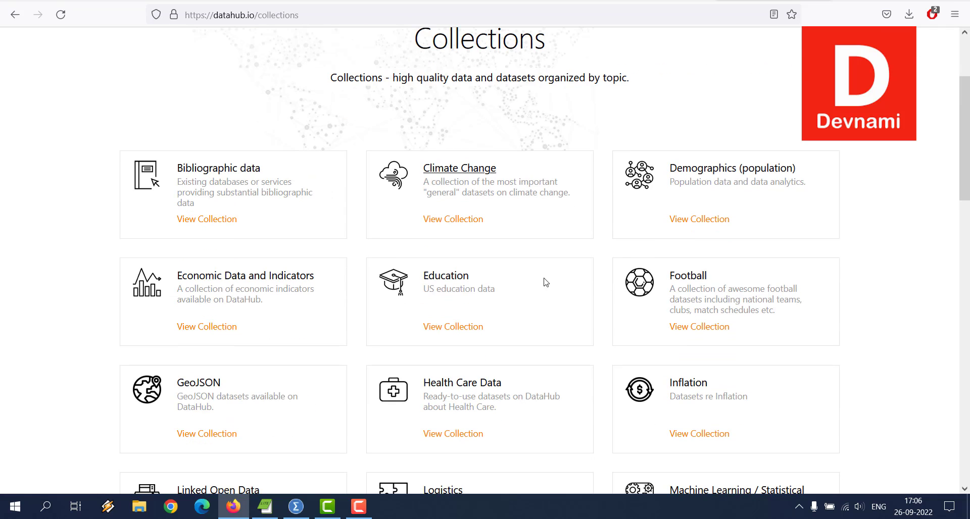
scroll(28, 310, down, 8)
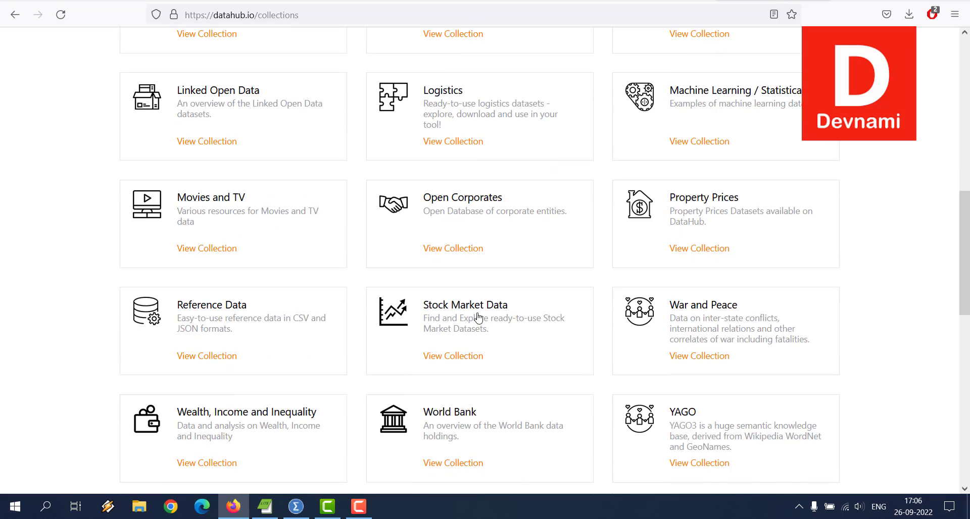
scroll(455, 265, down, 3)
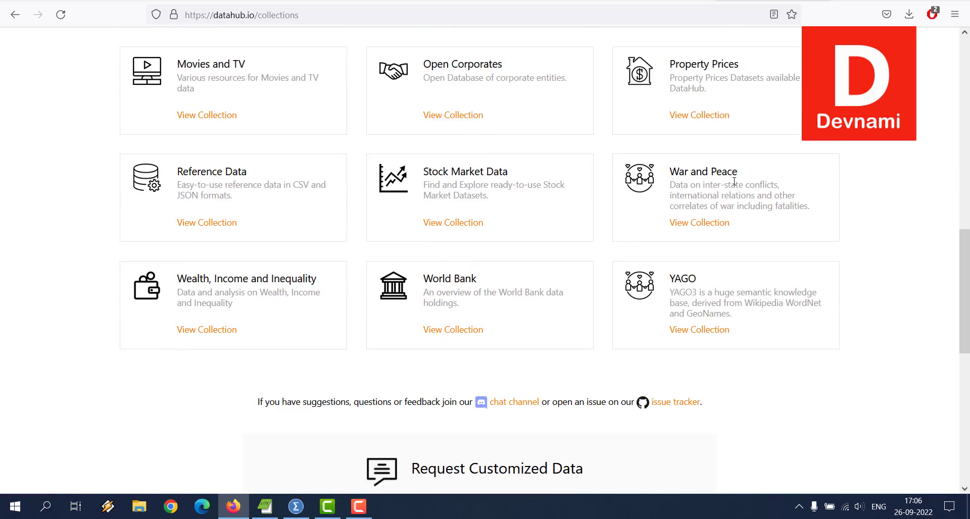
scroll(734, 182, up, 10)
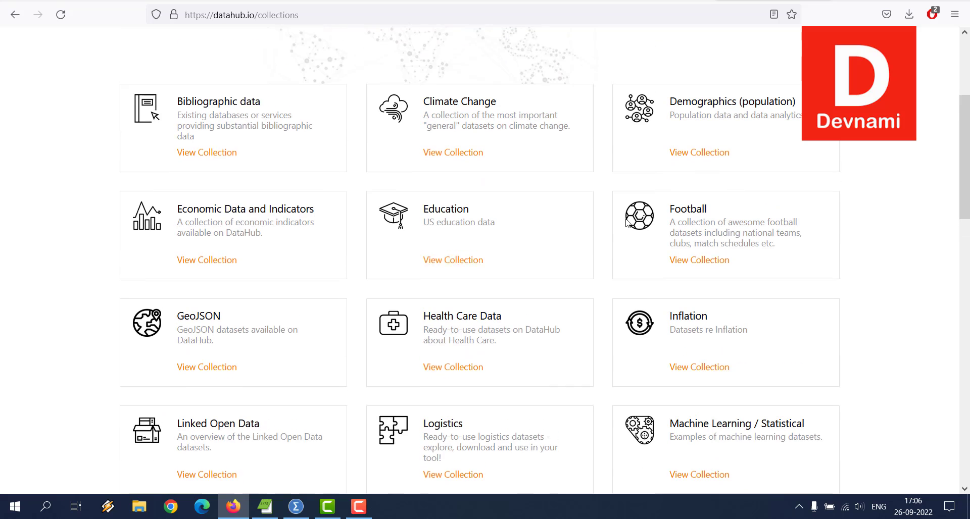
click(447, 260)
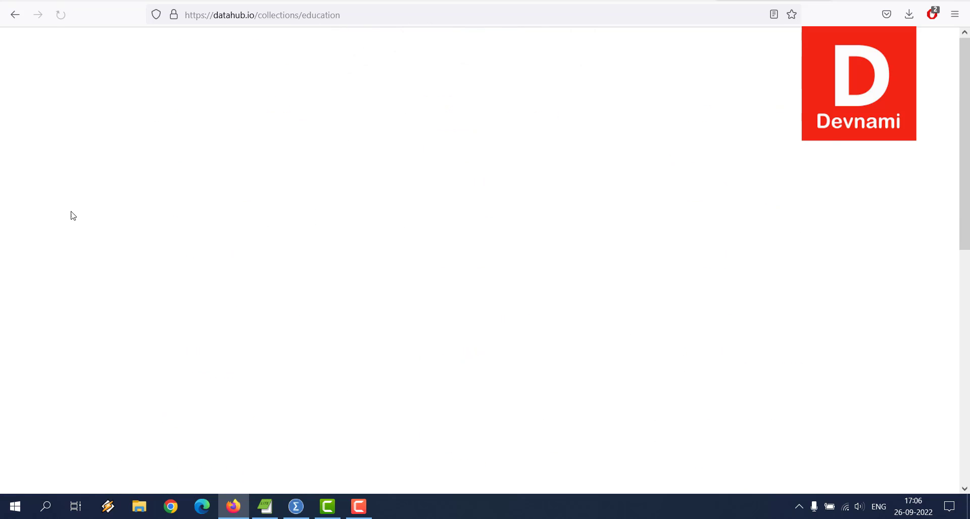
scroll(71, 209, down, 4)
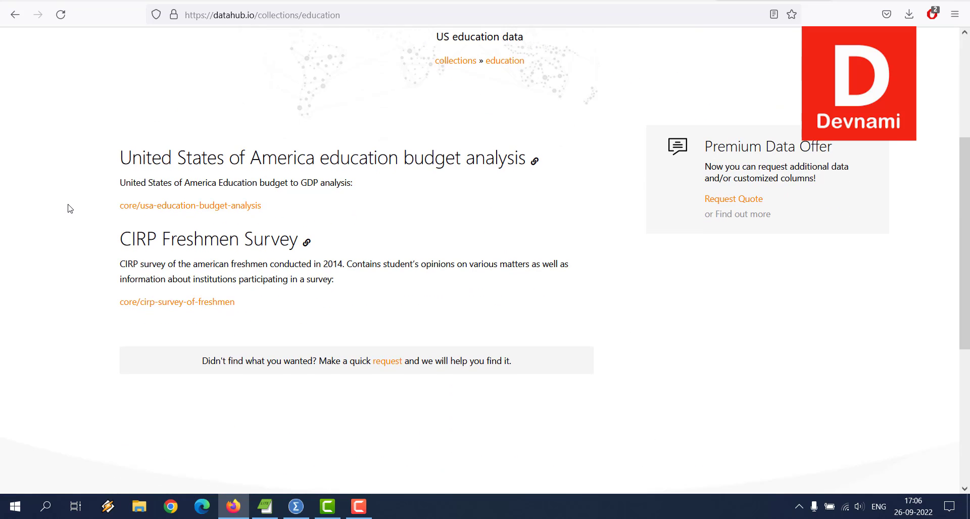
Step: Open the United States of America education budget analysis dataset and look through its charts and data files
scroll(71, 208, down, 4)
scroll(123, 160, up, 4)
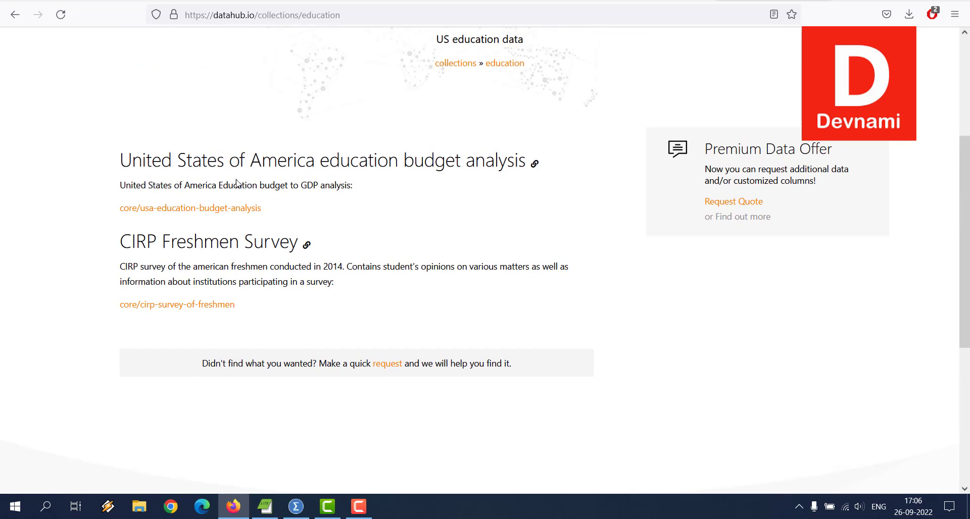
click(224, 214)
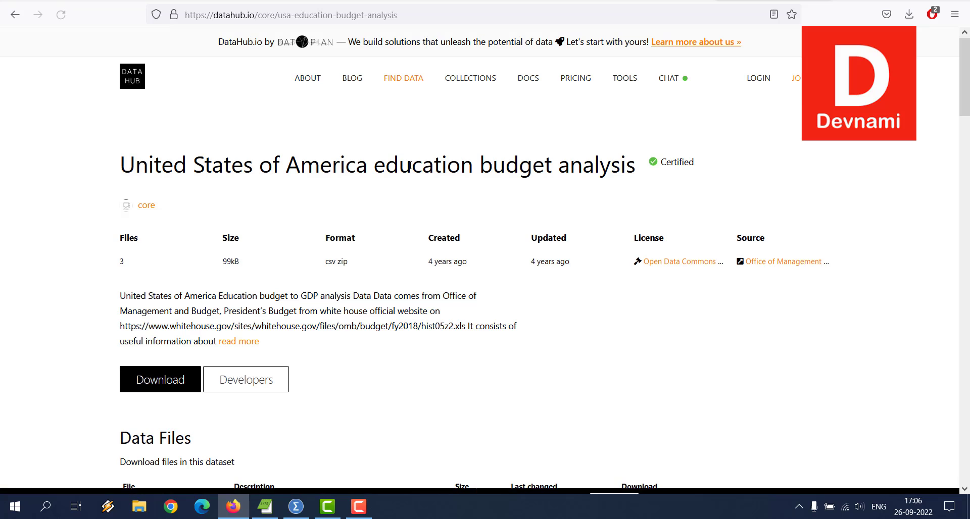
scroll(551, 238, down, 15)
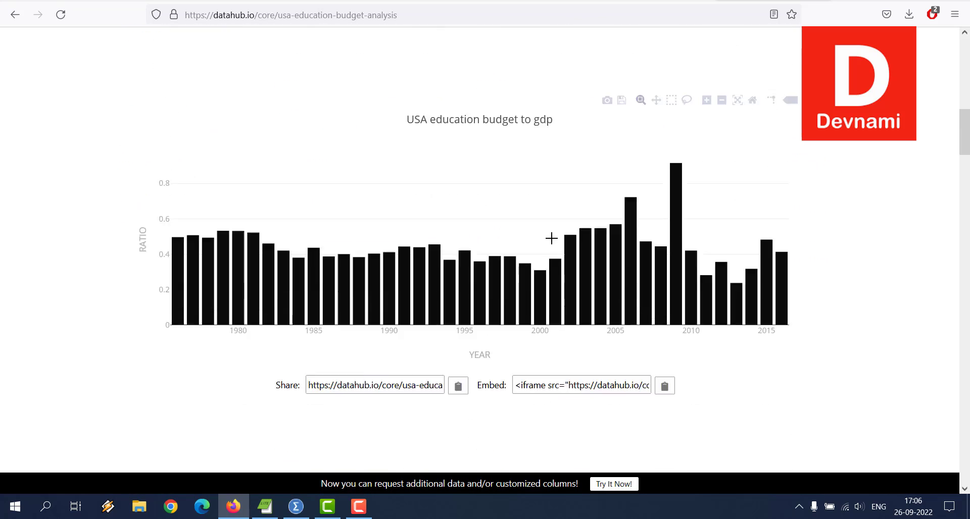
scroll(551, 238, down, 15)
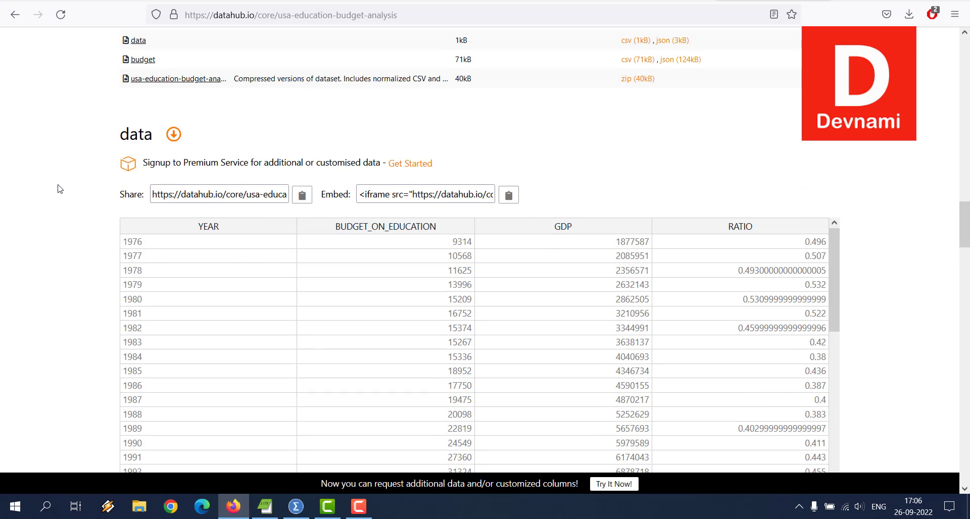
scroll(58, 189, up, 3)
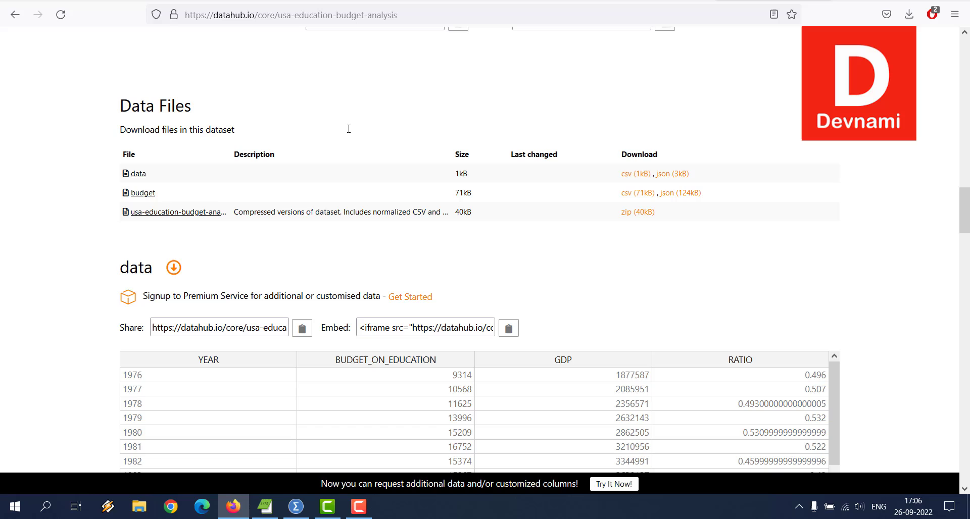
Step: View the CSV version of the dataset's "data" file, examine its comma-separated columns, and return to the dataset page
click(628, 175)
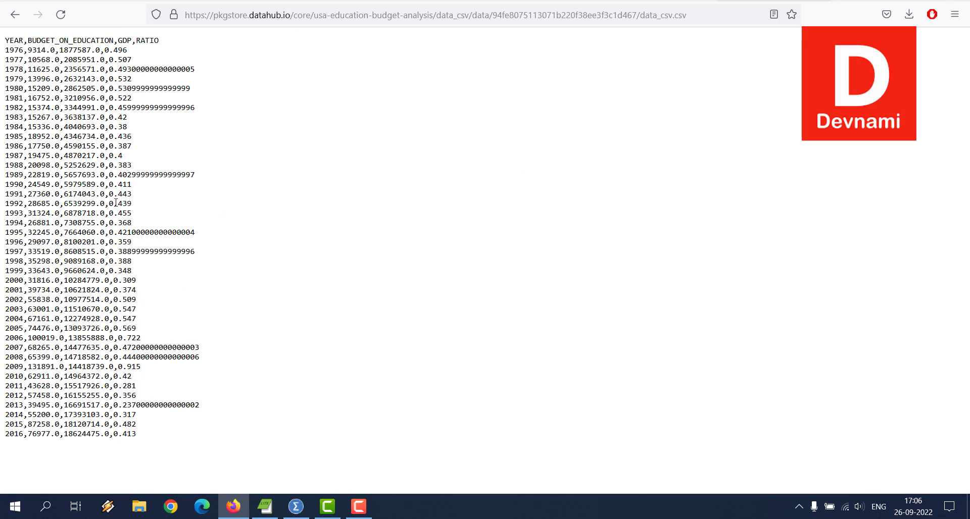
drag(43, 41, 151, 374)
click(97, 125)
drag(28, 42, 140, 122)
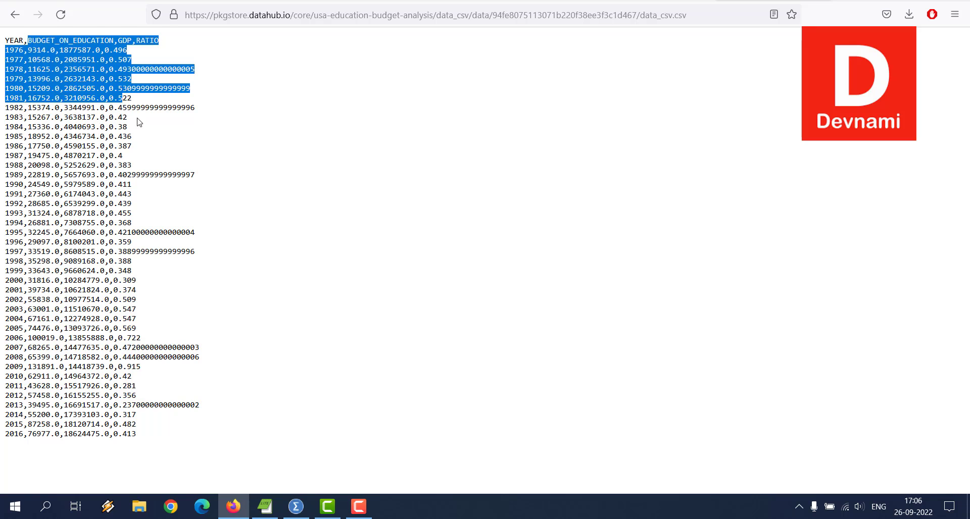
click(156, 135)
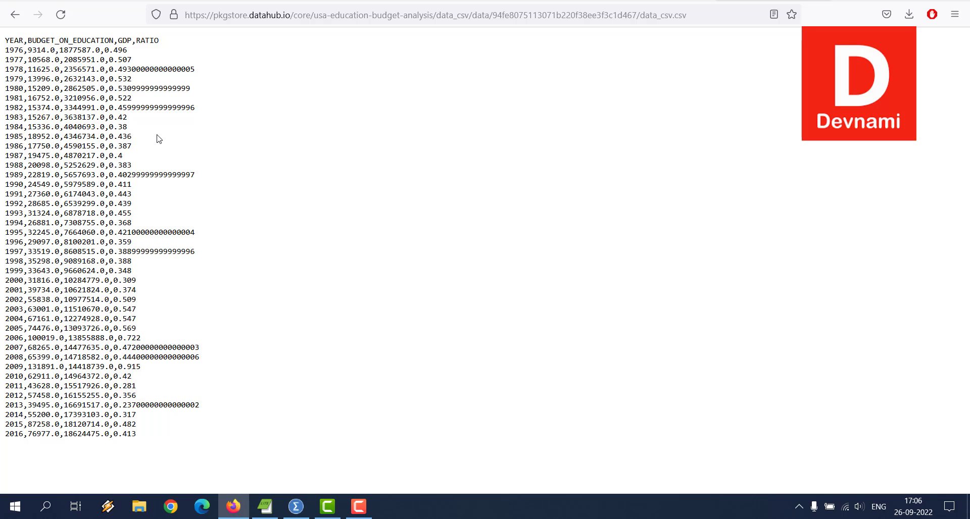
click(15, 14)
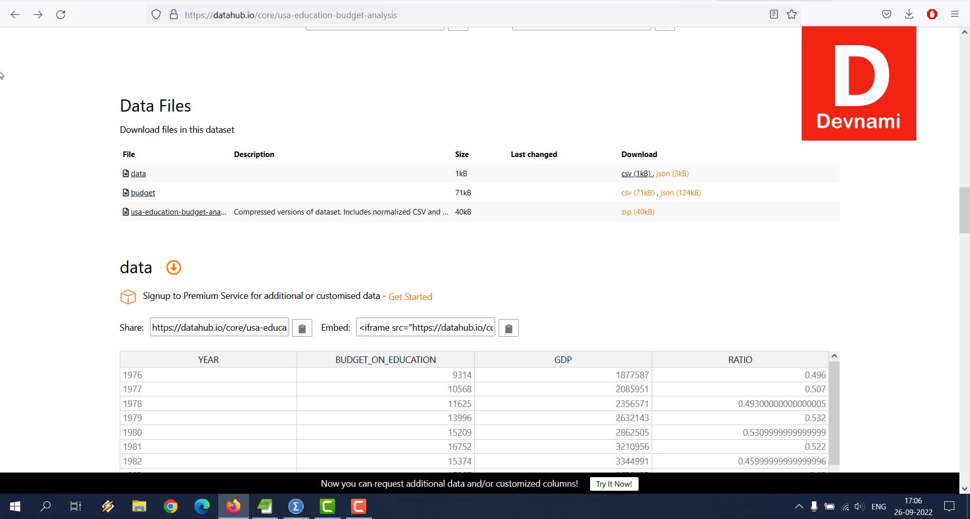
scroll(43, 150, up, 6)
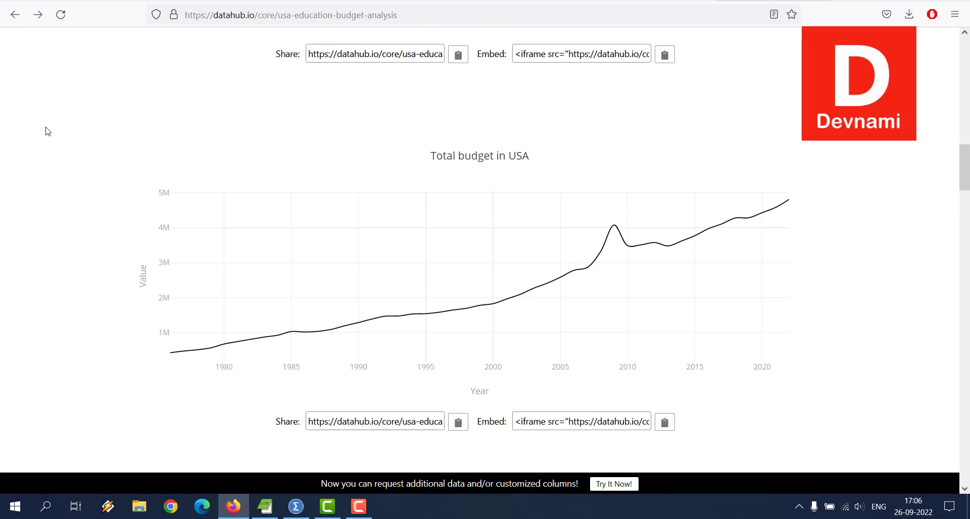
scroll(48, 131, down, 6)
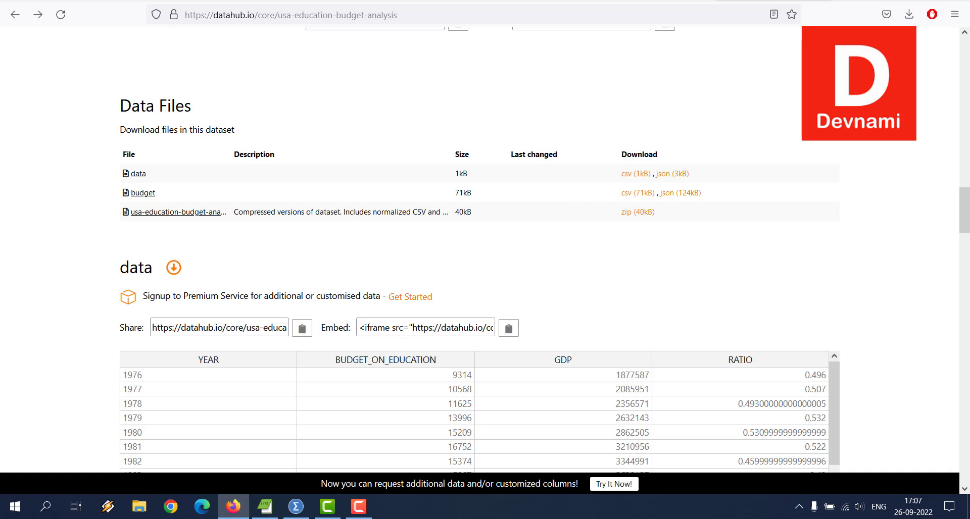
Step: Open github.com/datasets in a new browser tab and look through the listed dataset repositories
key(ctrl+t)
text(github)
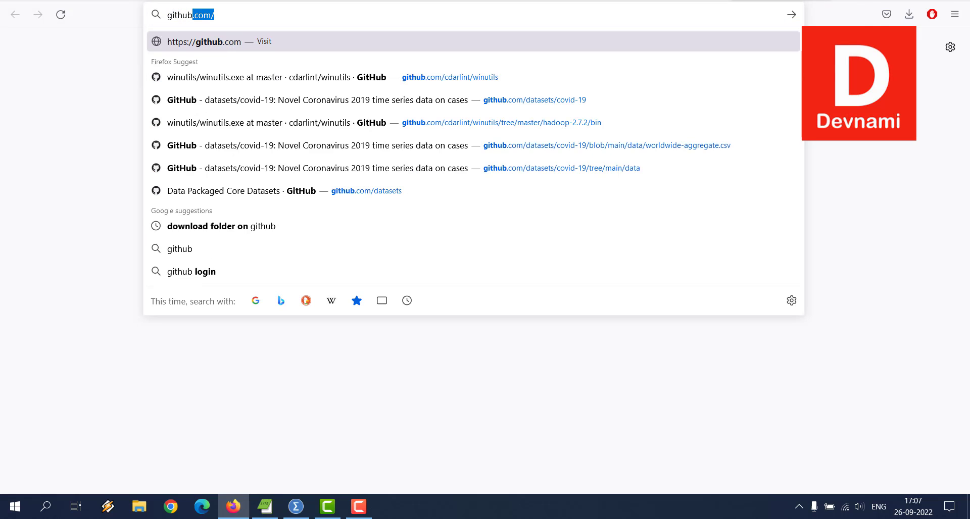
text(.com/)
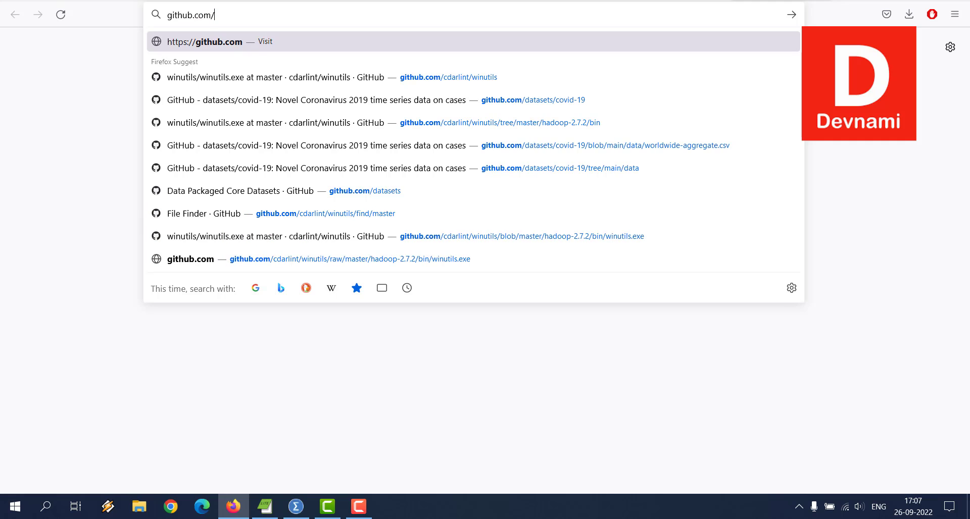
text(data)
key(Return)
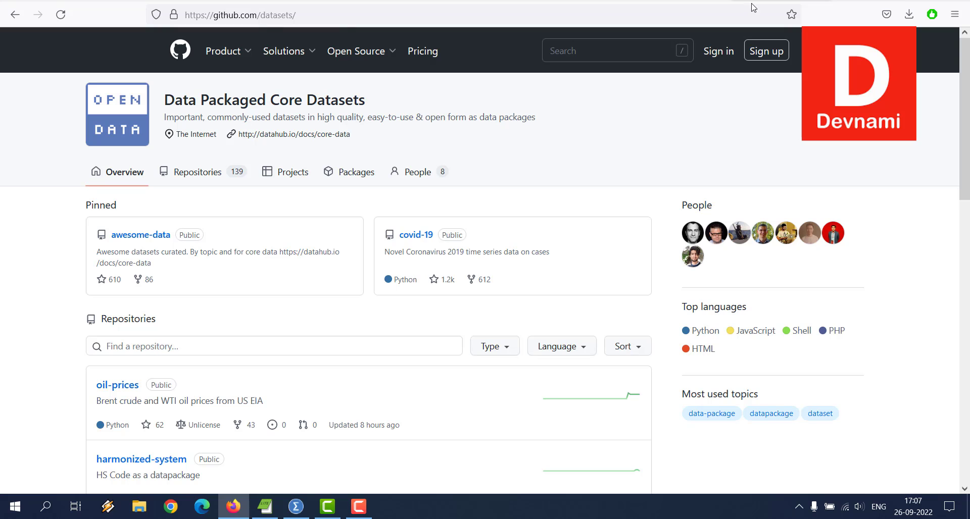
scroll(54, 206, down, 10)
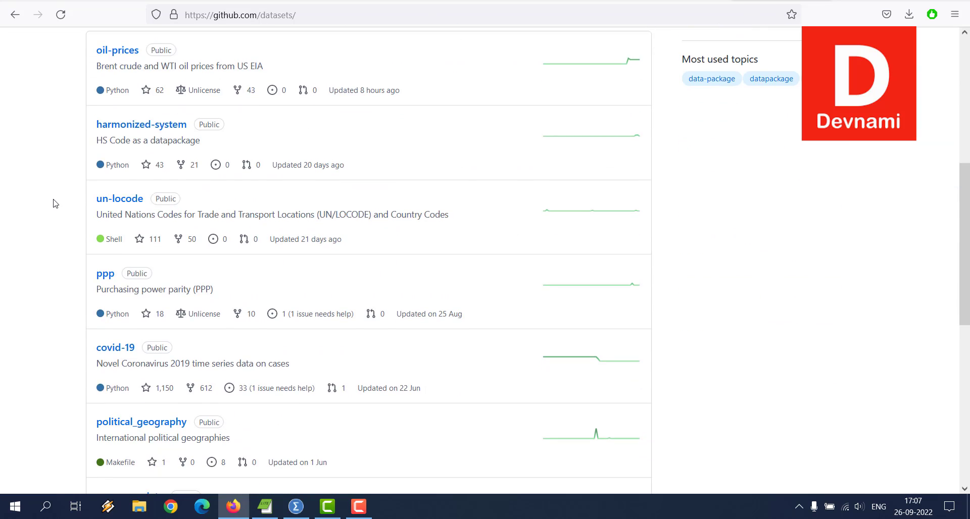
scroll(38, 189, down, 3)
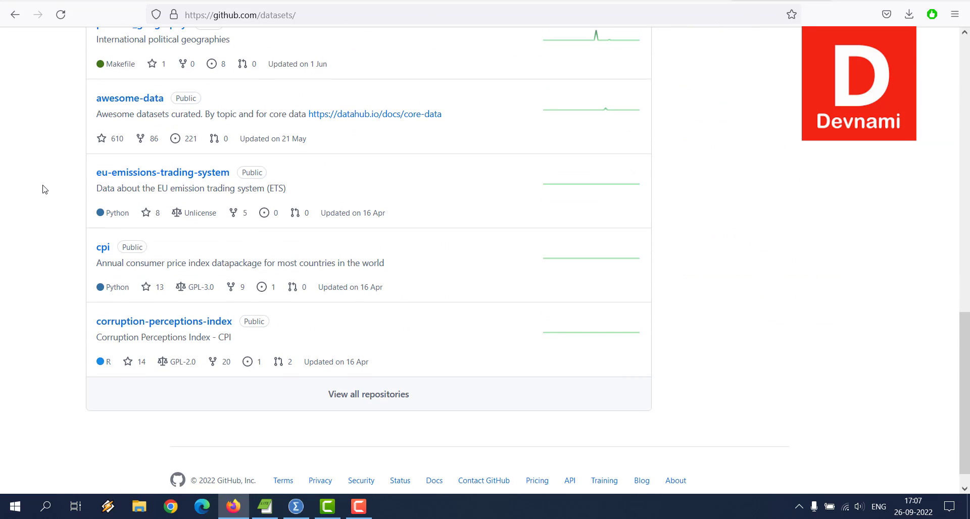
scroll(44, 188, up, 3)
scroll(44, 188, up, 1)
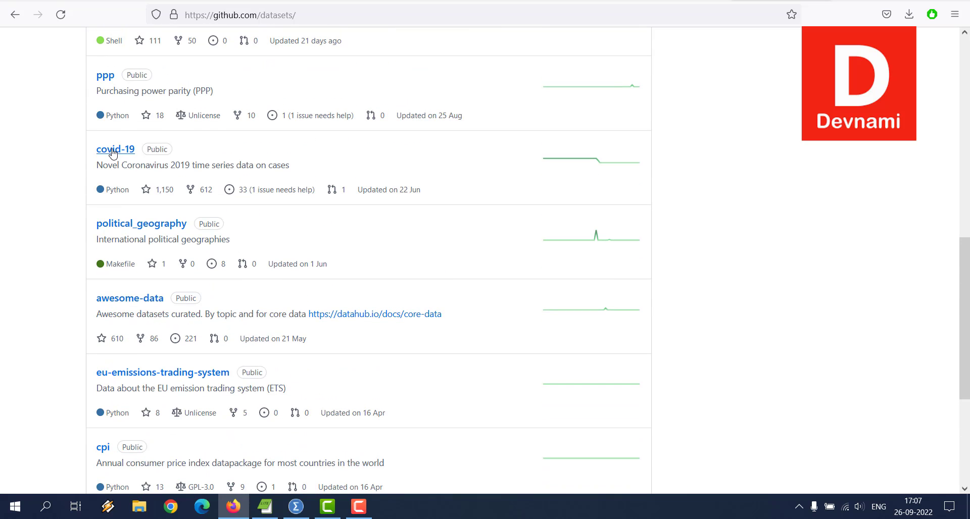
Step: Open the uk_eng.csv file from the data folder of the political_geography repository
click(136, 223)
scroll(15, 199, down, 1)
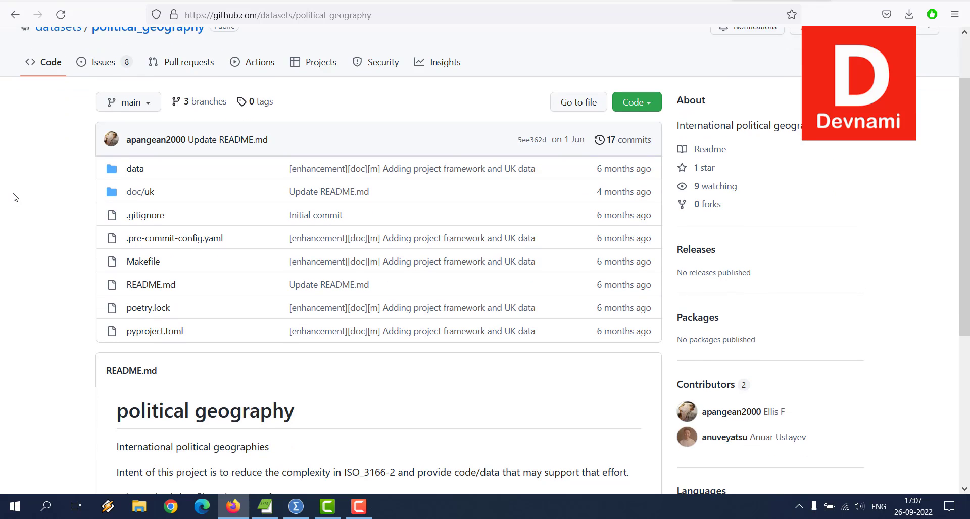
click(135, 168)
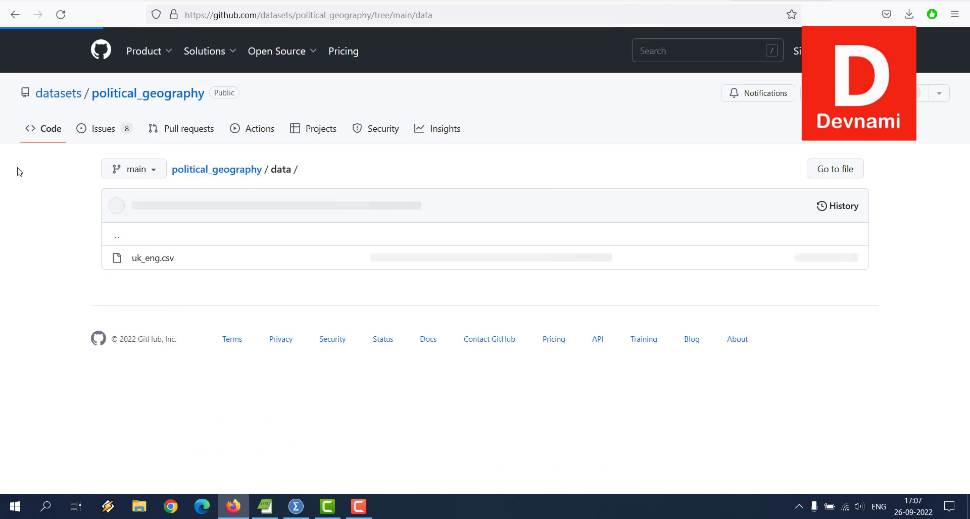
click(157, 262)
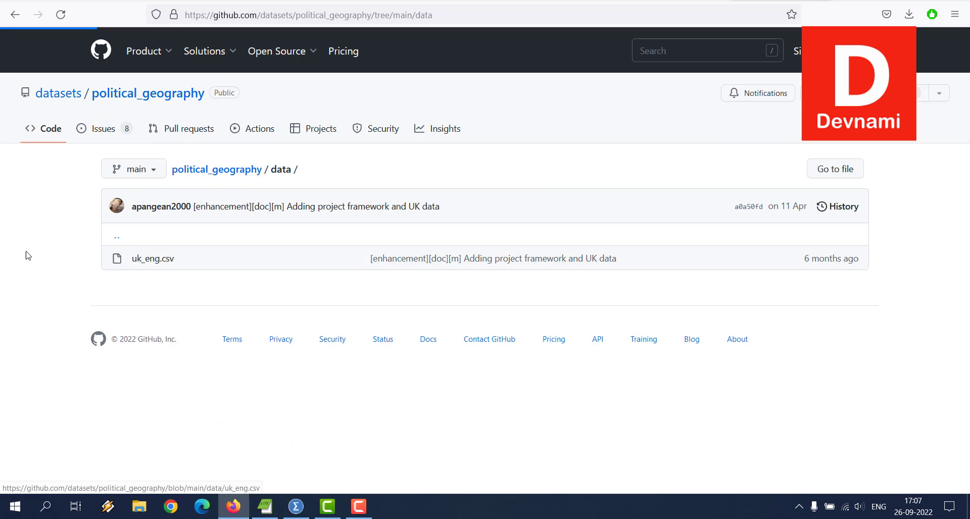
Step: Examine the rows and columns of the uk_eng.csv table
scroll(22, 236, down, 3)
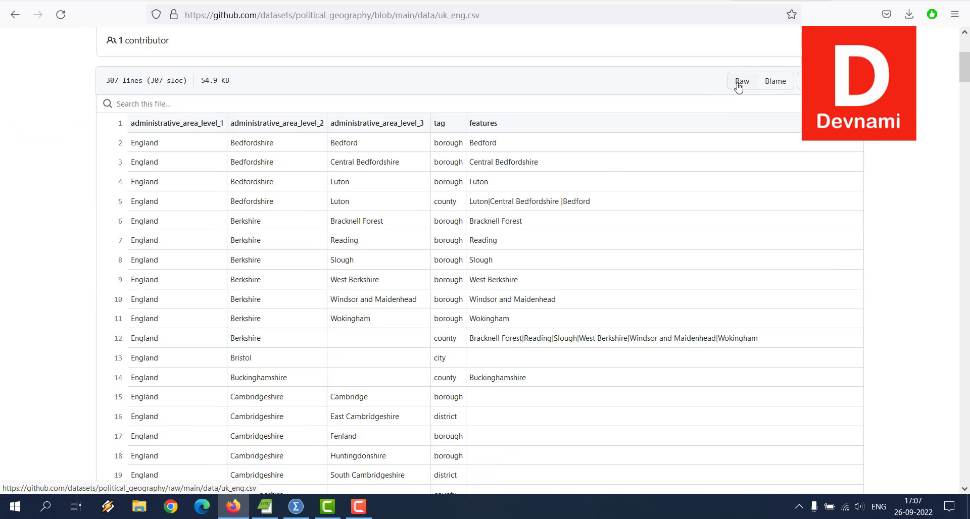
scroll(171, 243, down, 20)
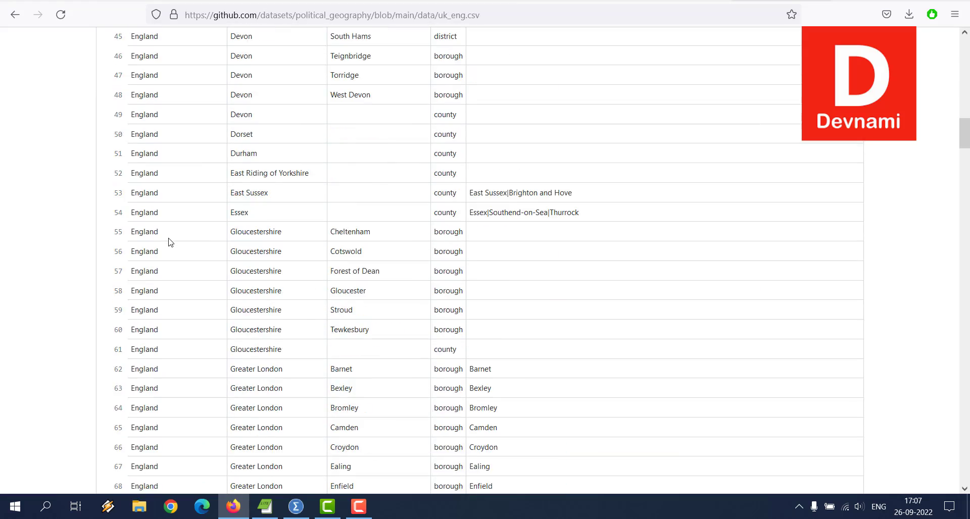
scroll(171, 243, down, 20)
scroll(170, 243, up, 20)
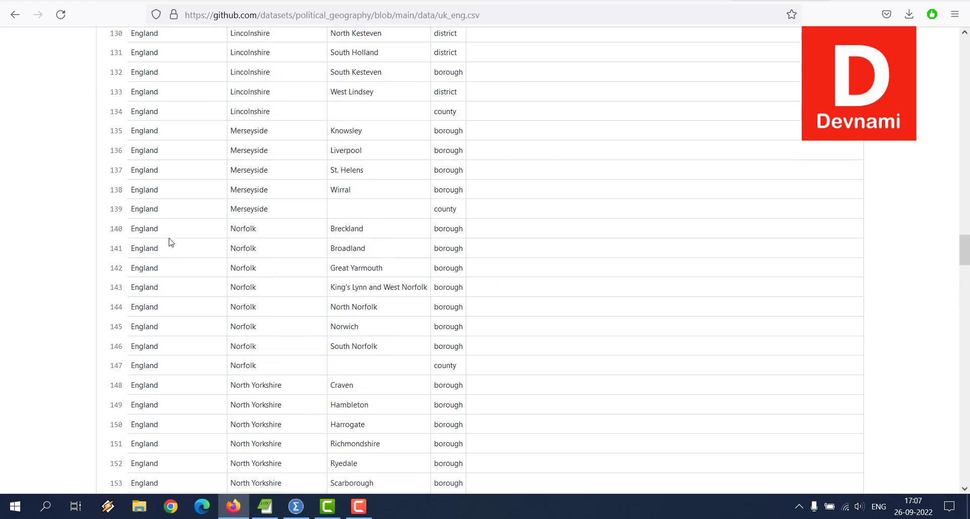
scroll(170, 242, up, 20)
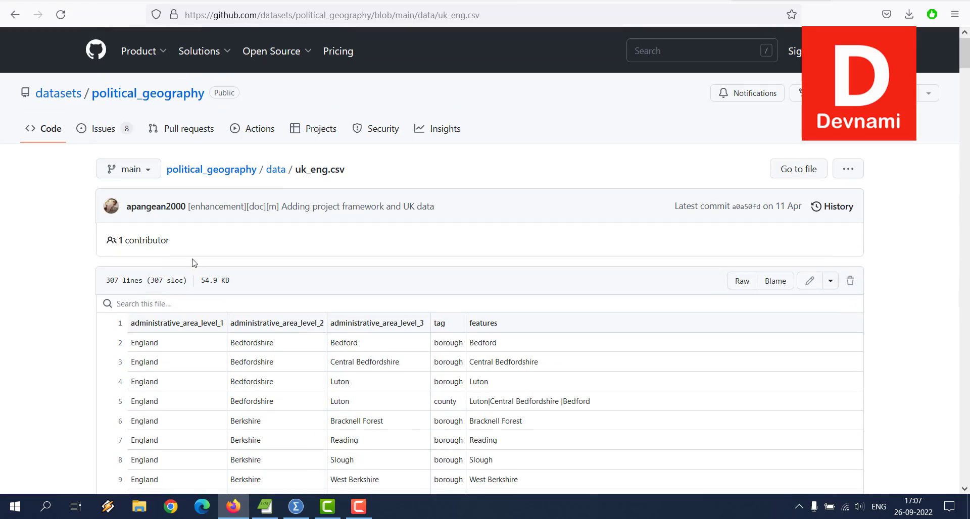
drag(336, 367, 230, 362)
click(547, 446)
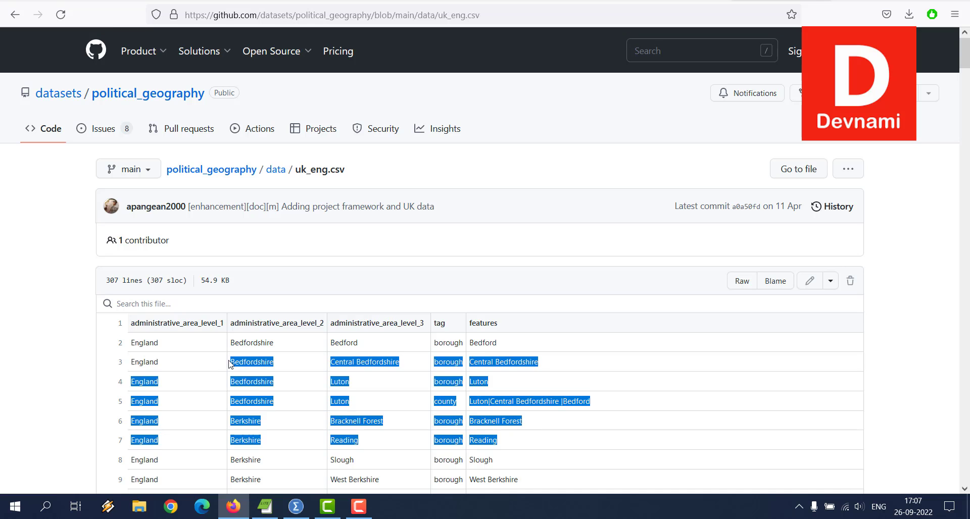
click(230, 362)
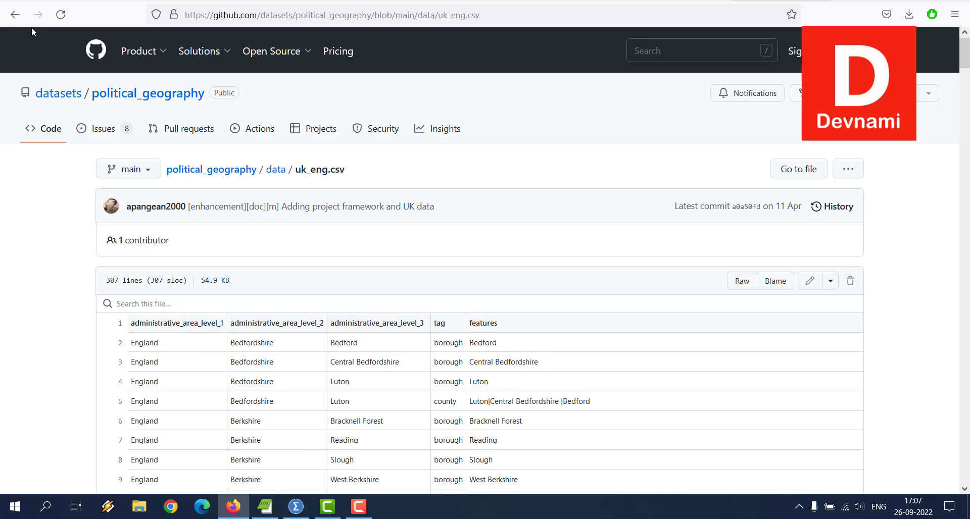
Step: Return to the repository list and open the raw view of us_confirmed.csv from the covid-19 repository's data folder
click(16, 18)
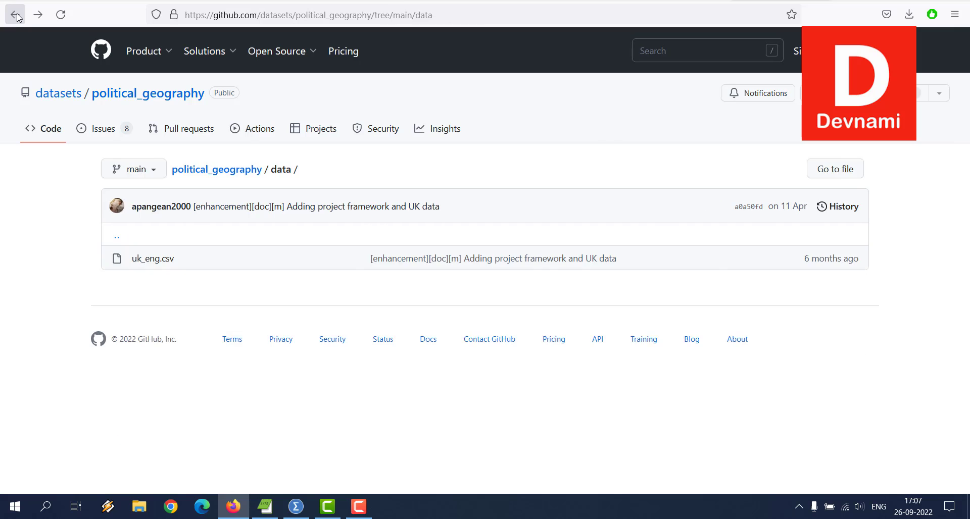
click(17, 18)
click(17, 18)
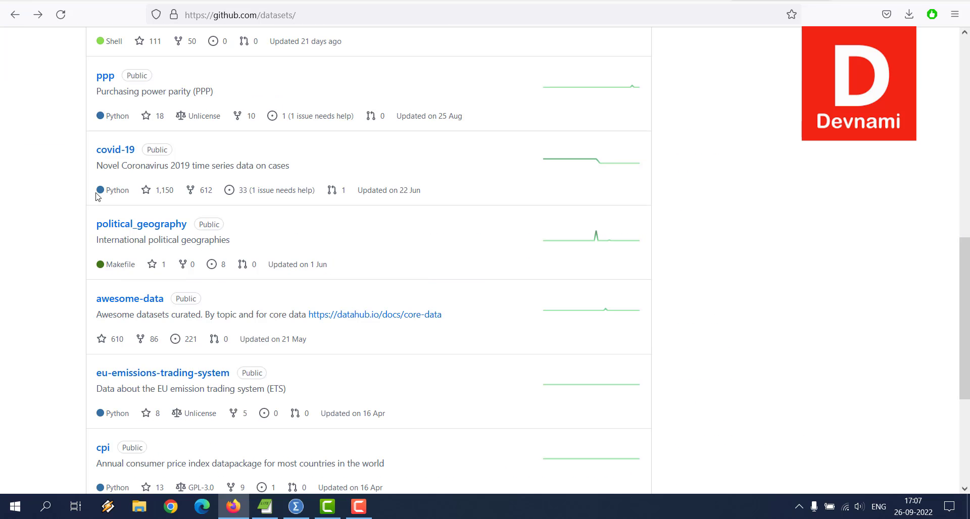
click(115, 153)
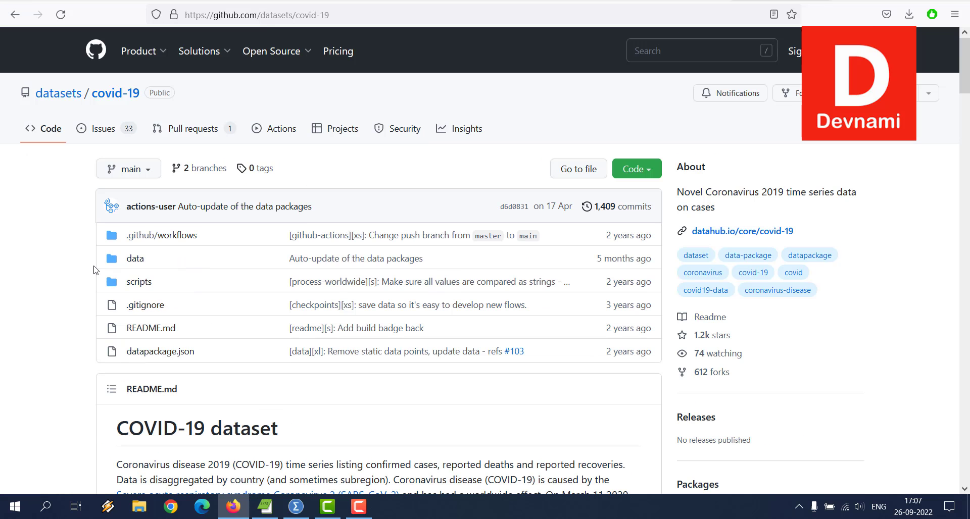
click(129, 259)
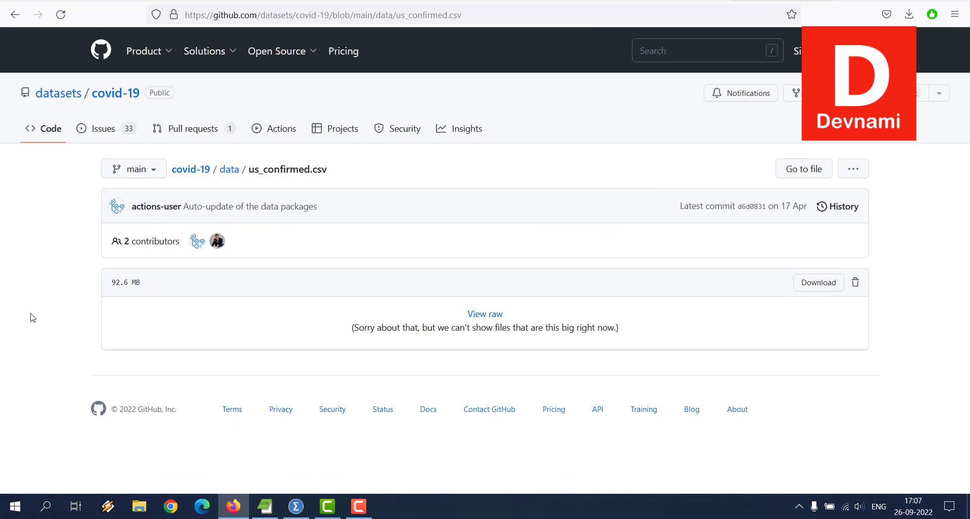
click(485, 314)
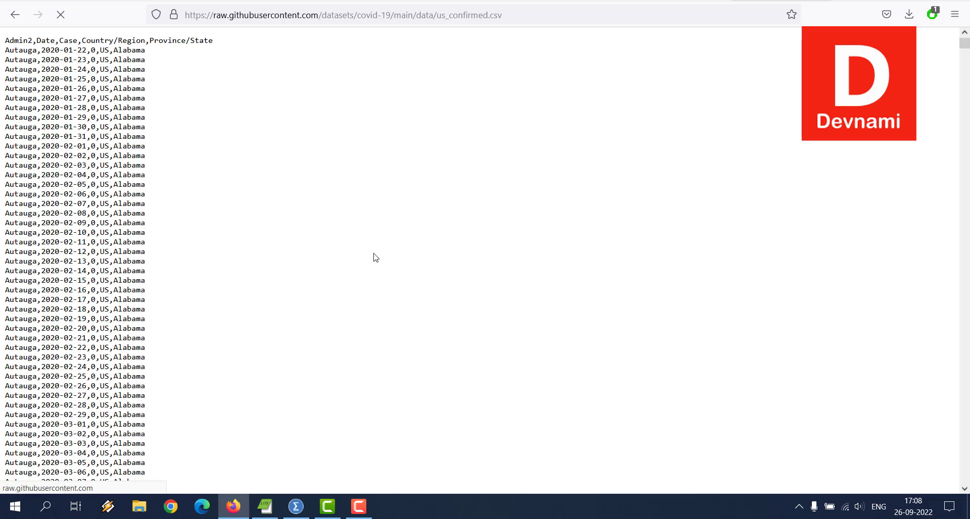
Step: Switch to the IBM SPSS Statistics data window with the football match dataset
click(302, 503)
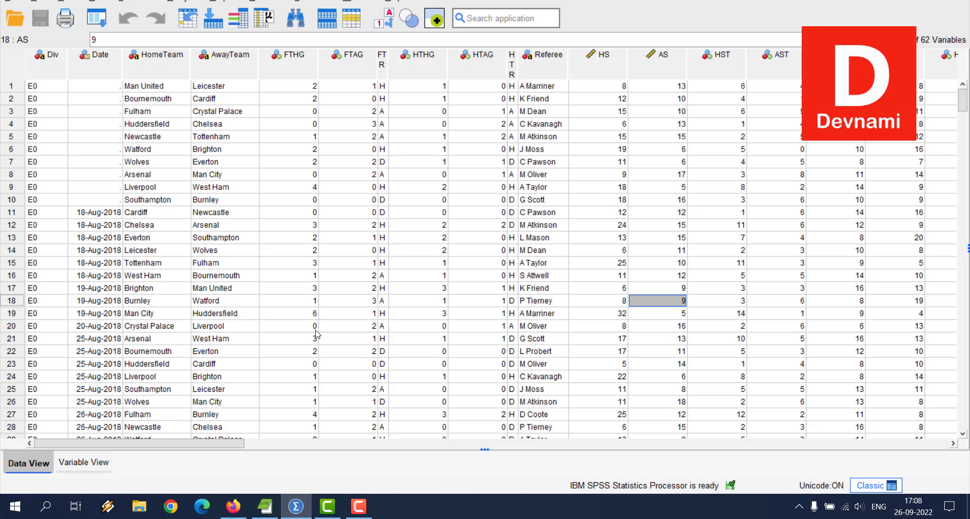